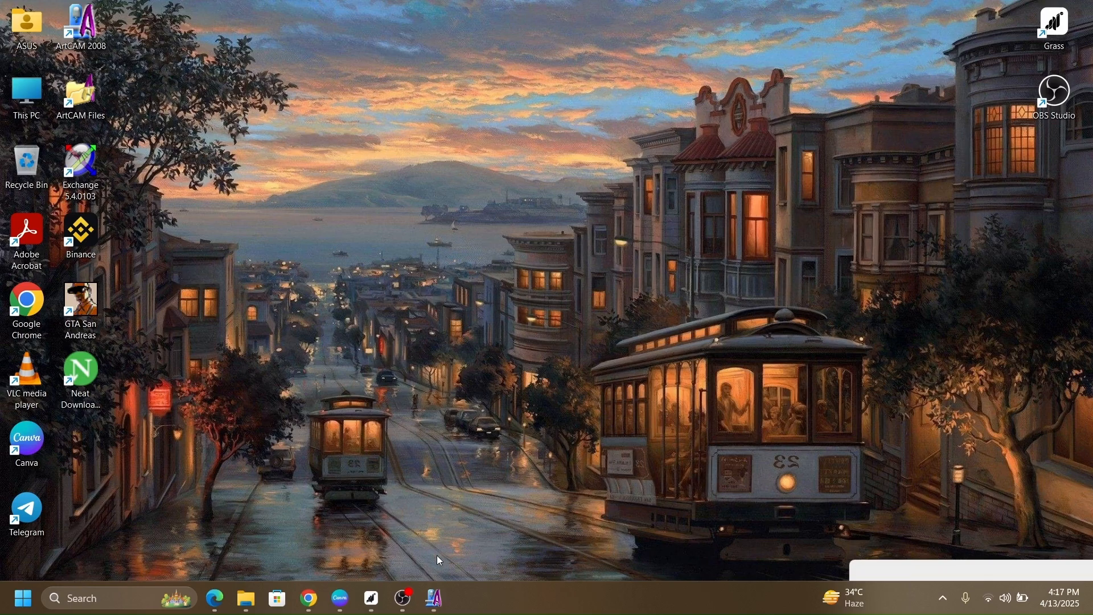
Step: Copy the complete door design from the already open ArtCAM model 01 and minimize that window
left_click(434, 598)
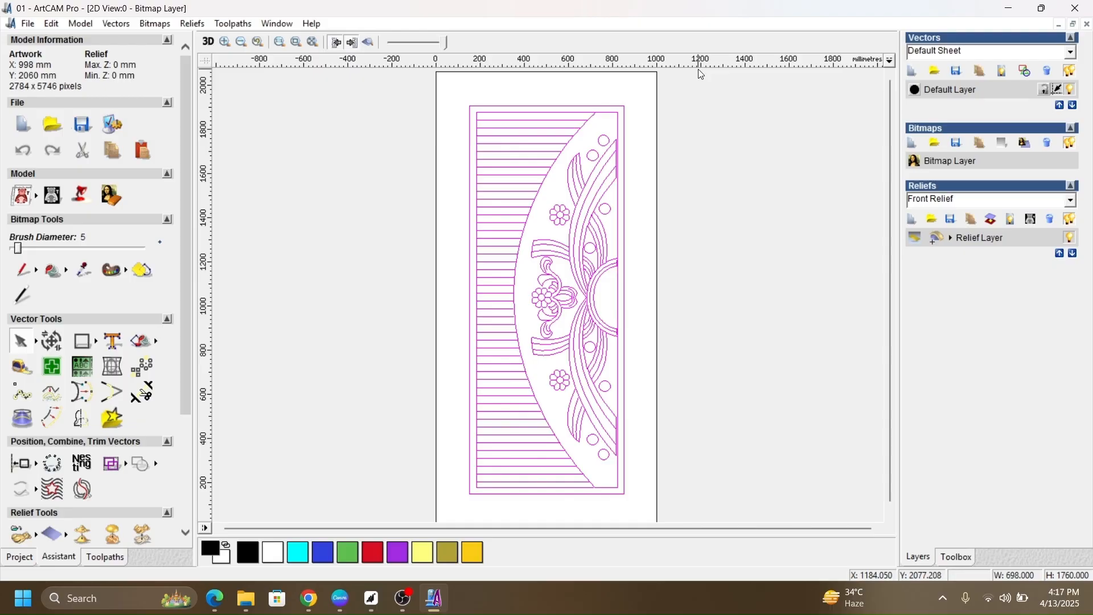
left_click_drag(697, 69, 352, 532)
left_click(788, 313)
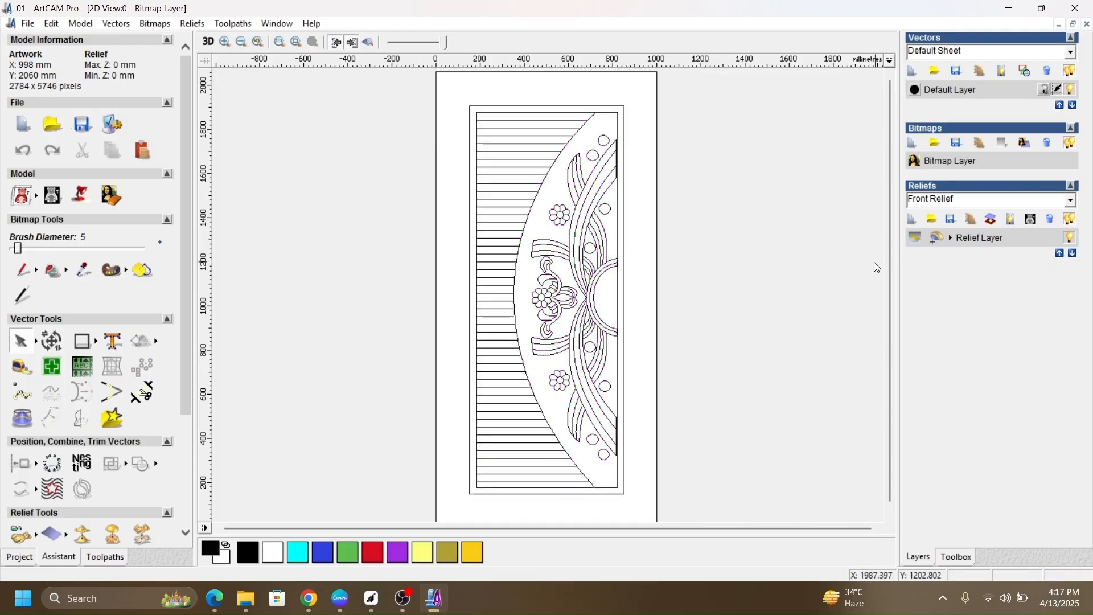
left_click(1010, 8)
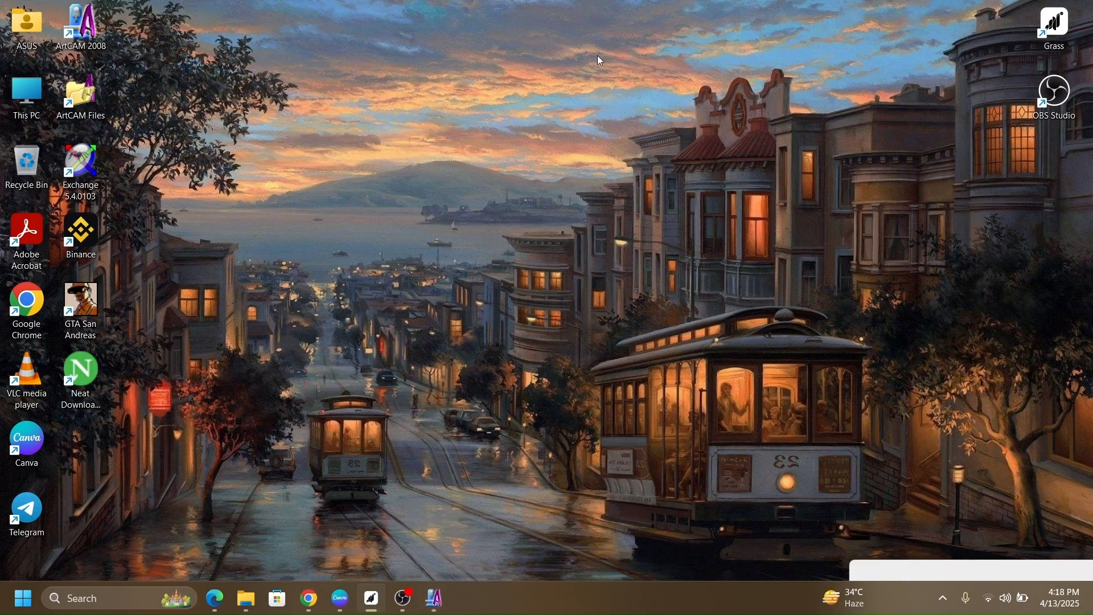
Step: Start another ArtCAM session and create a new model 990 mm wide and 2070 mm high with its origin in the lower-left corner
double_click(100, 43)
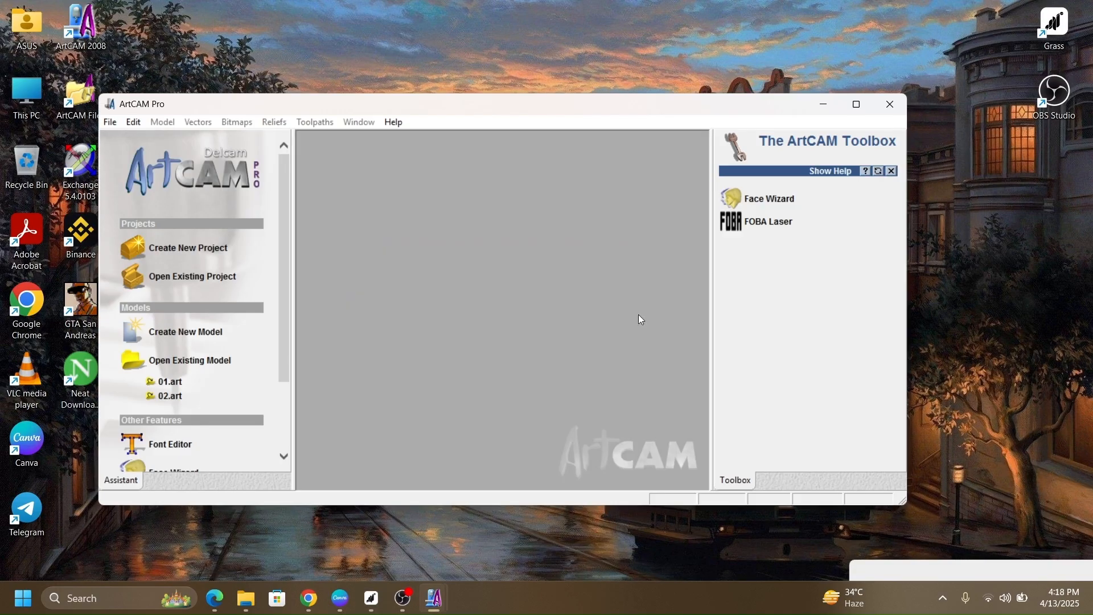
left_click(178, 337)
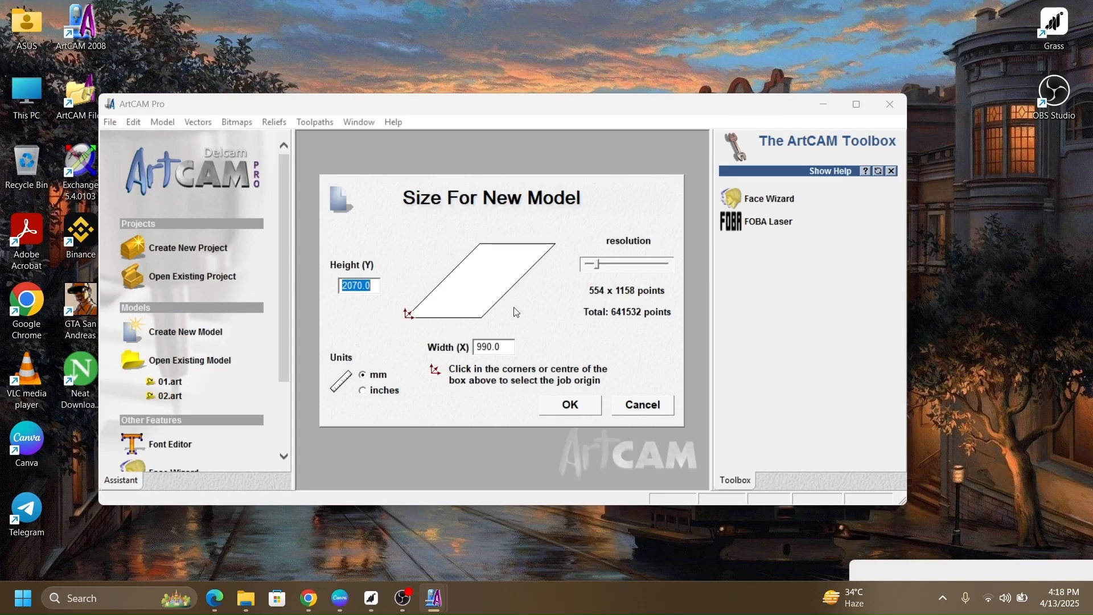
left_click(485, 320)
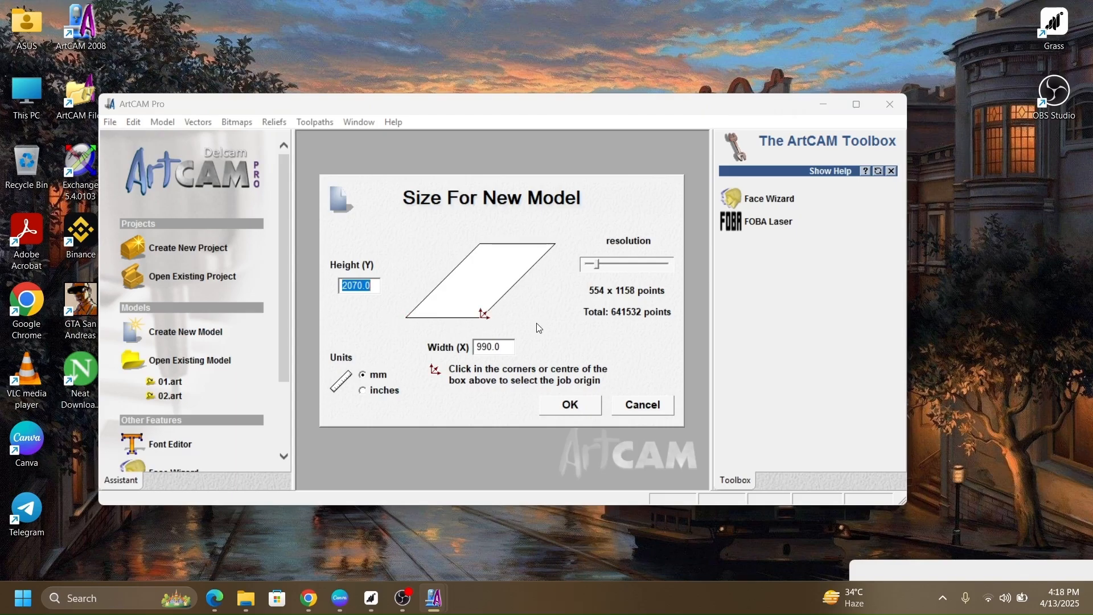
left_click(410, 316)
left_click(489, 323)
left_click(406, 317)
left_click(491, 312)
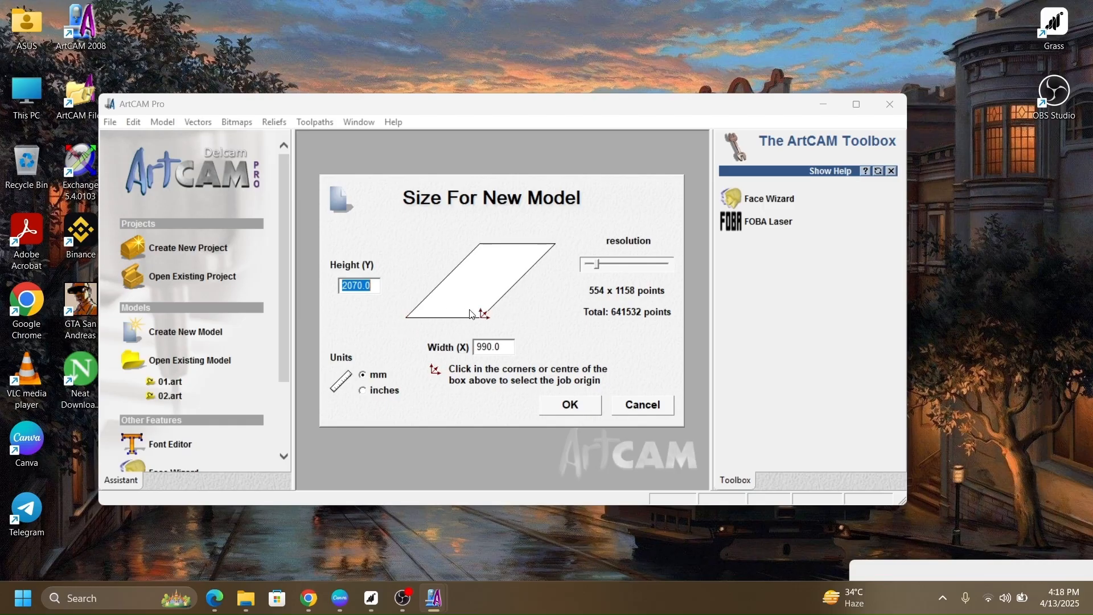
left_click(406, 319)
left_click(580, 404)
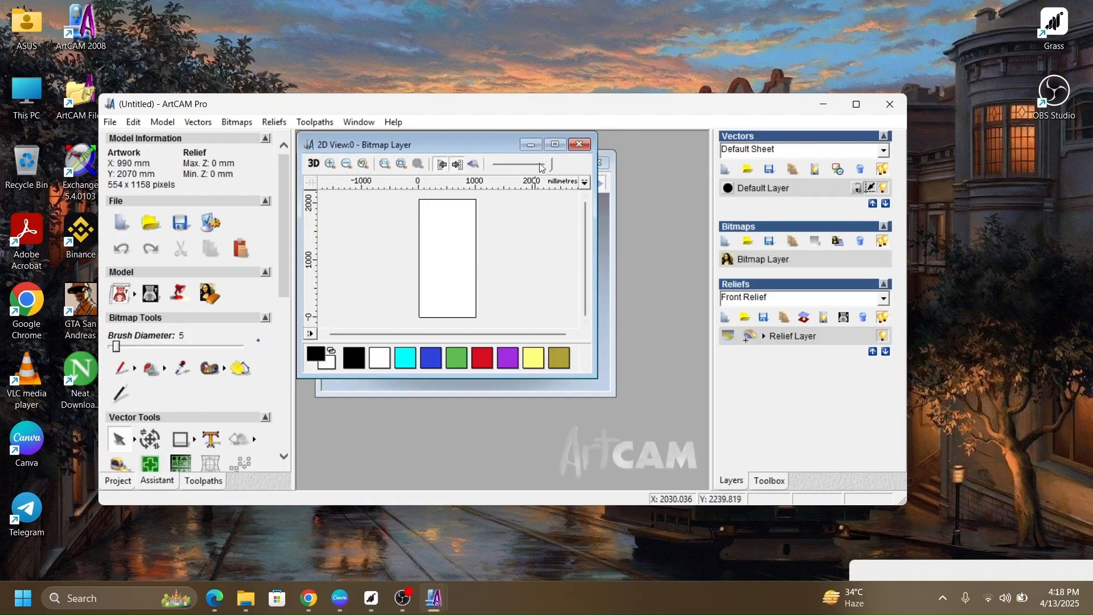
Step: Maximize the 2D view and the program window, and paste the copied door design into the new model
left_click(555, 145)
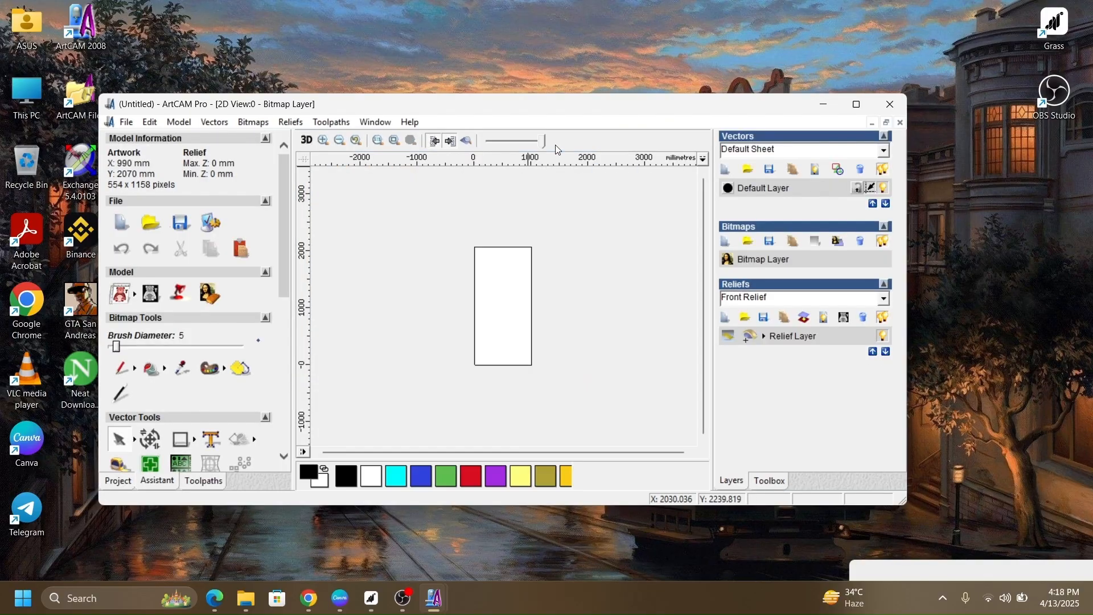
left_click(856, 104)
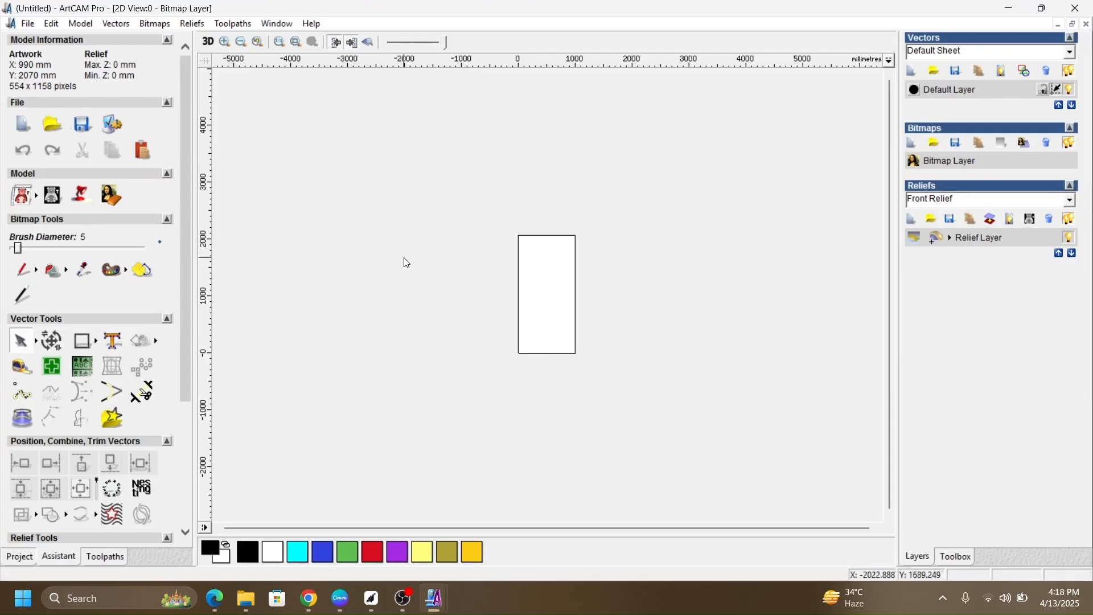
key("ctrl+v")
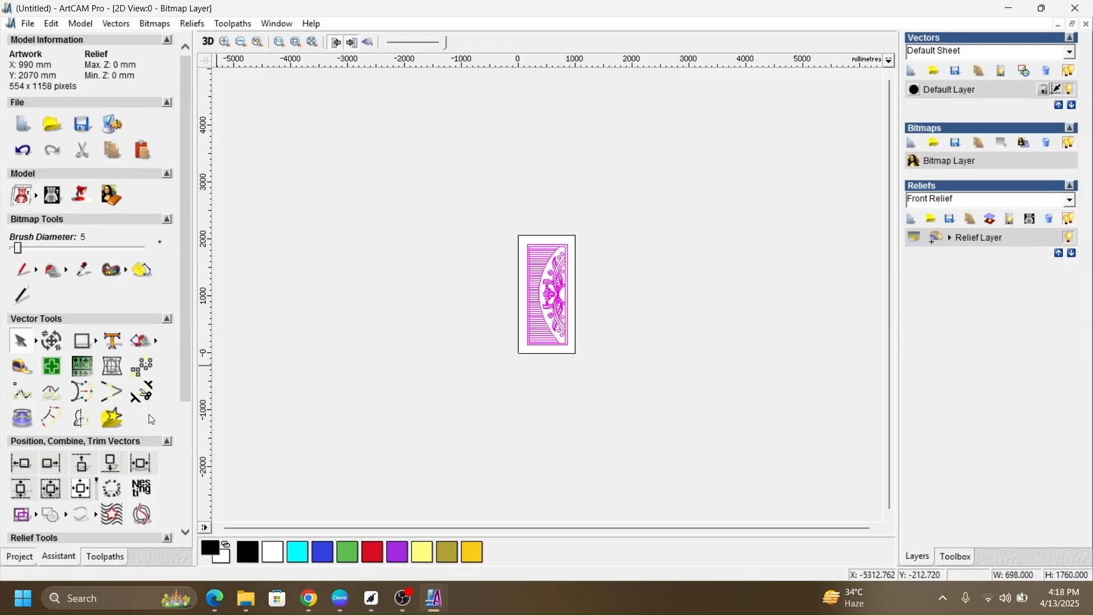
Step: Select all the pasted door design vectors and centre them on the model page
scroll(151, 419, "down", 3)
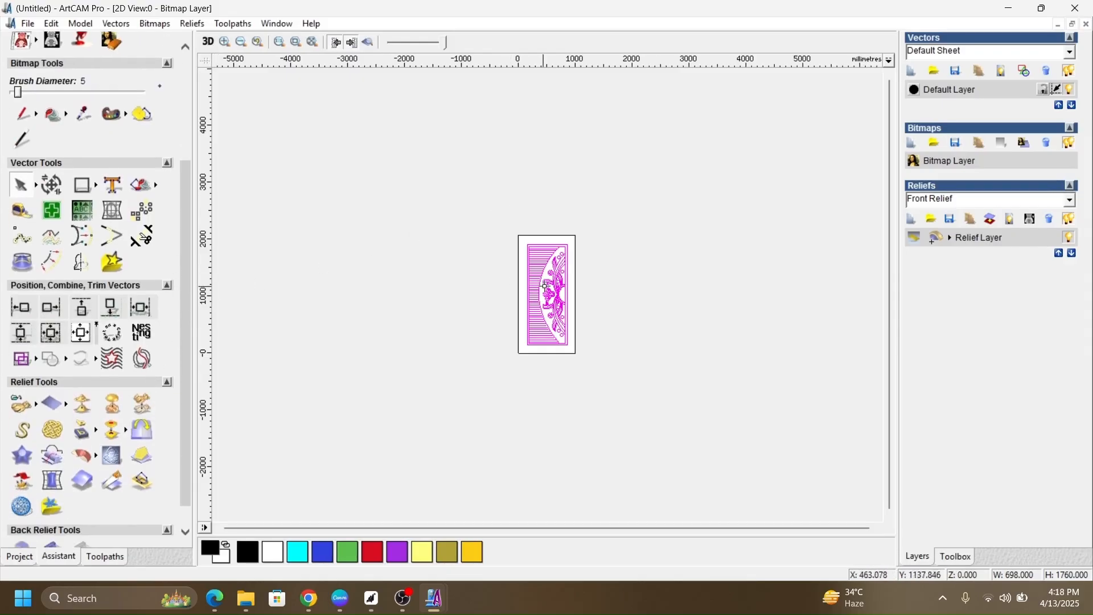
scroll(545, 286, "up", 4)
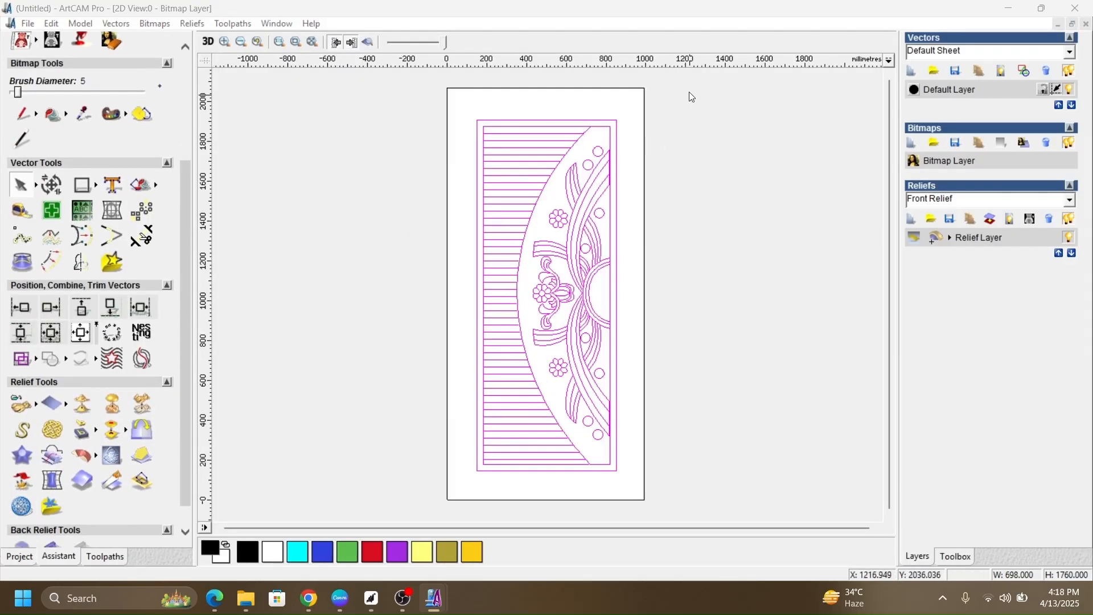
left_click_drag(686, 83, 410, 475)
left_click(833, 251)
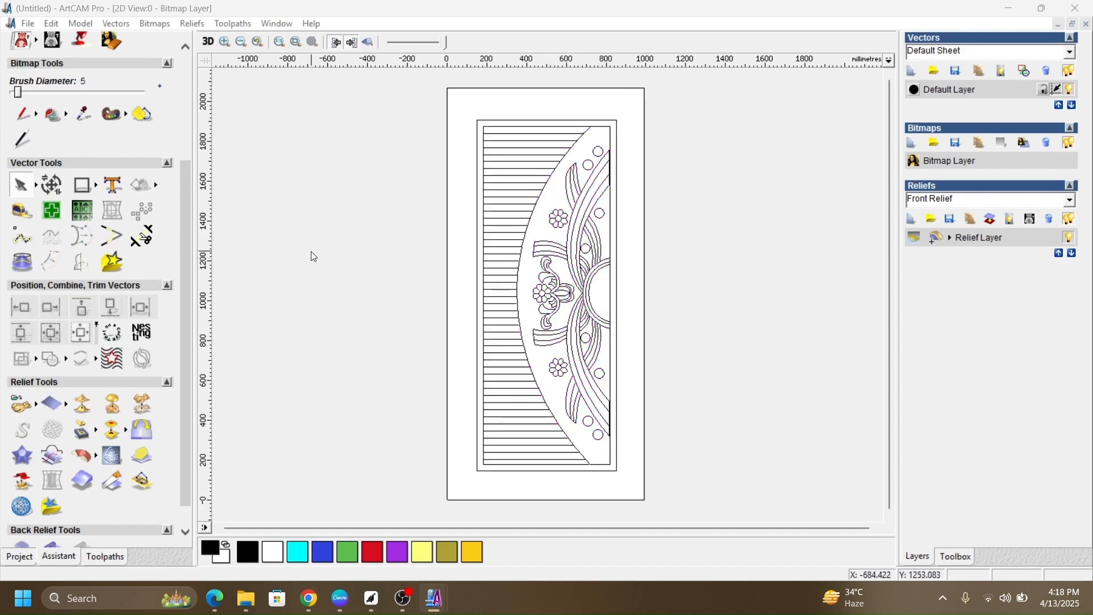
left_click_drag(694, 92, 381, 512)
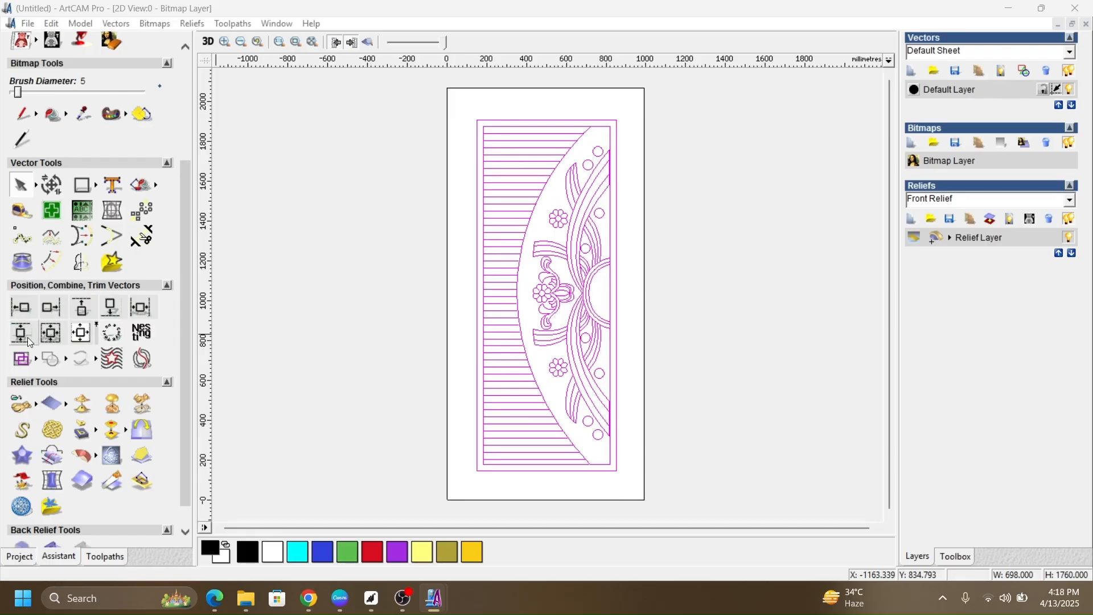
left_click(89, 335)
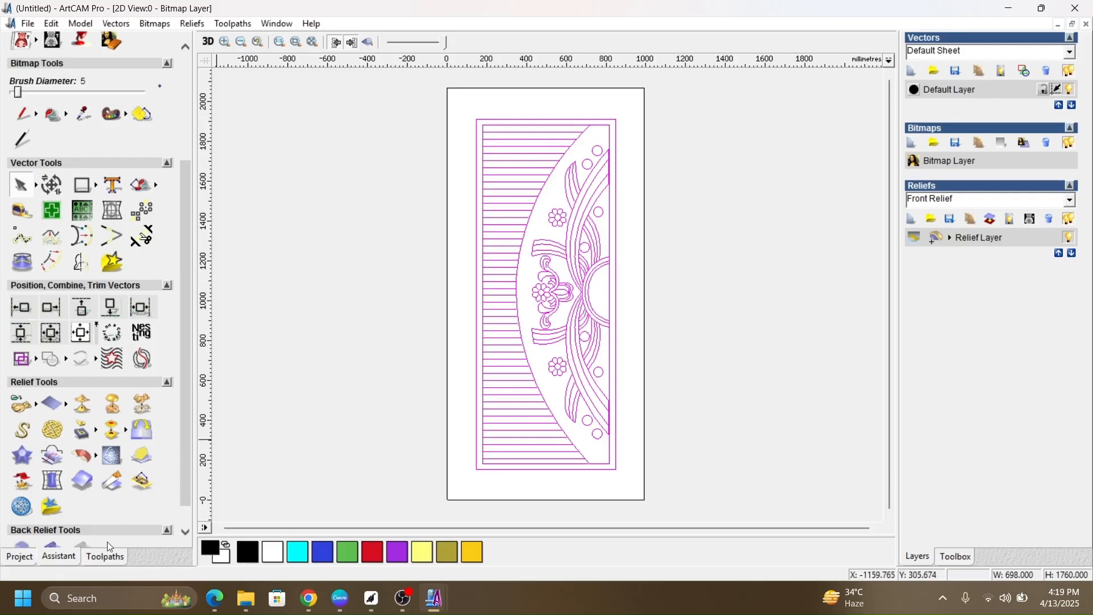
Step: Start a Machine Along Vector toolpath for the selected design with a finish depth of 5 mm, checking the safe Z settings
left_click(105, 557)
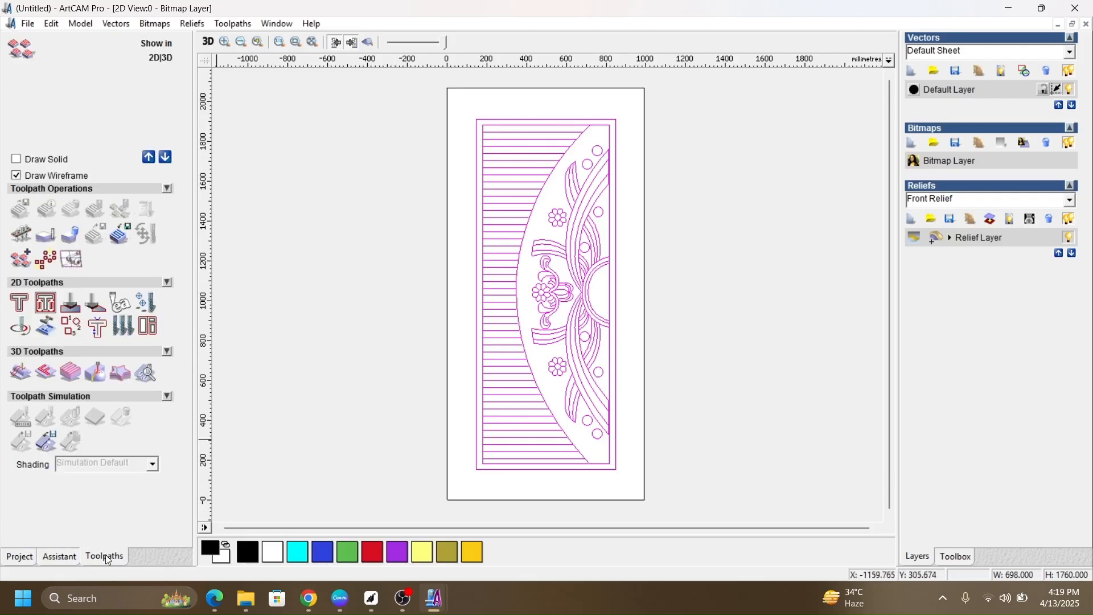
left_click(19, 335)
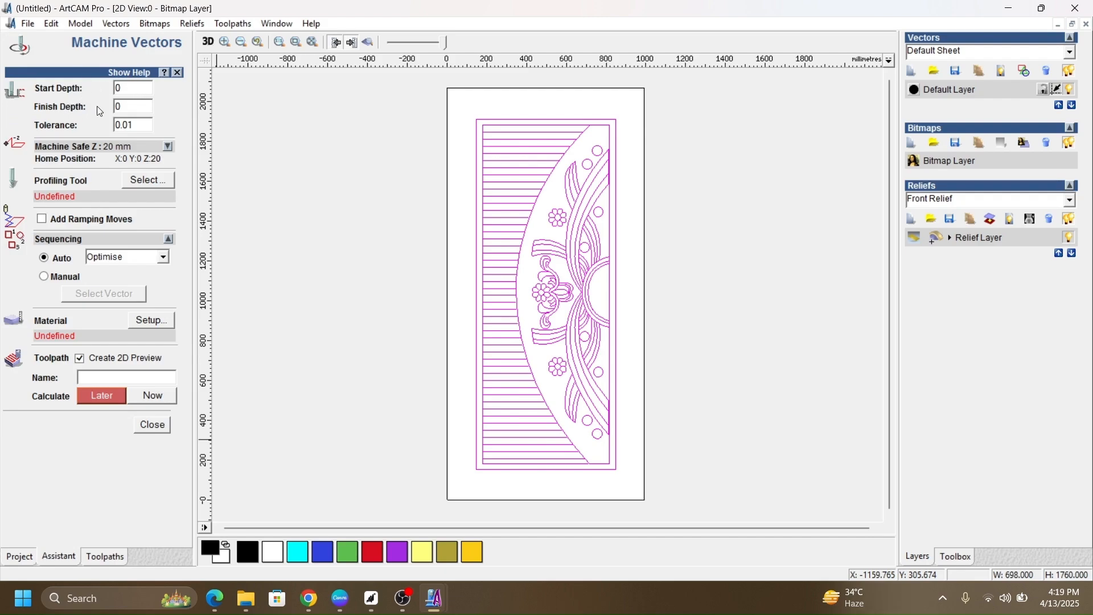
double_click(127, 110)
type("5")
left_click(168, 146)
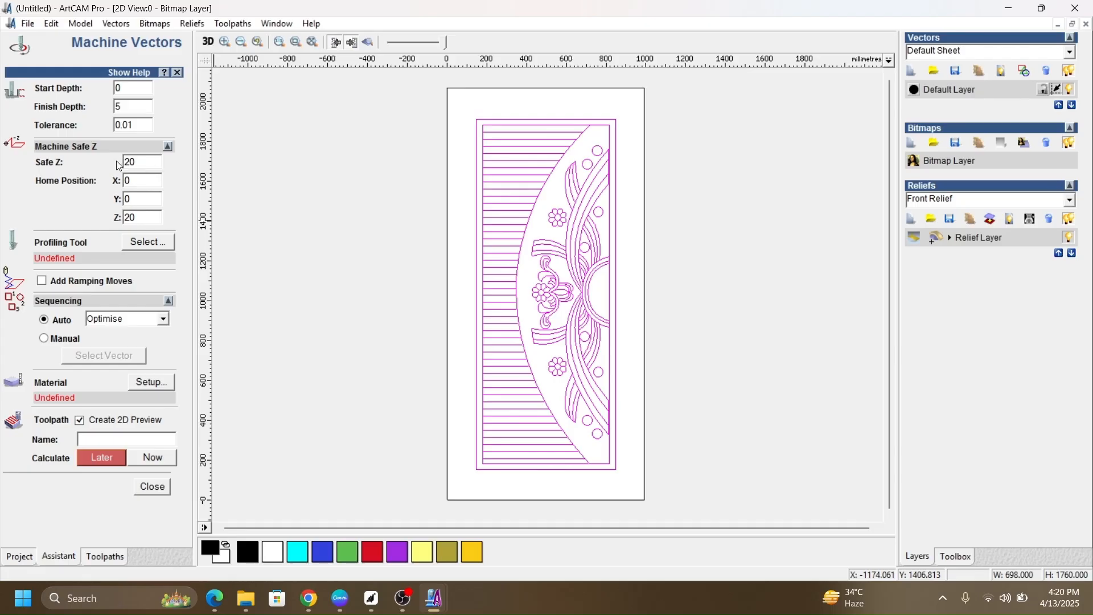
left_click(169, 148)
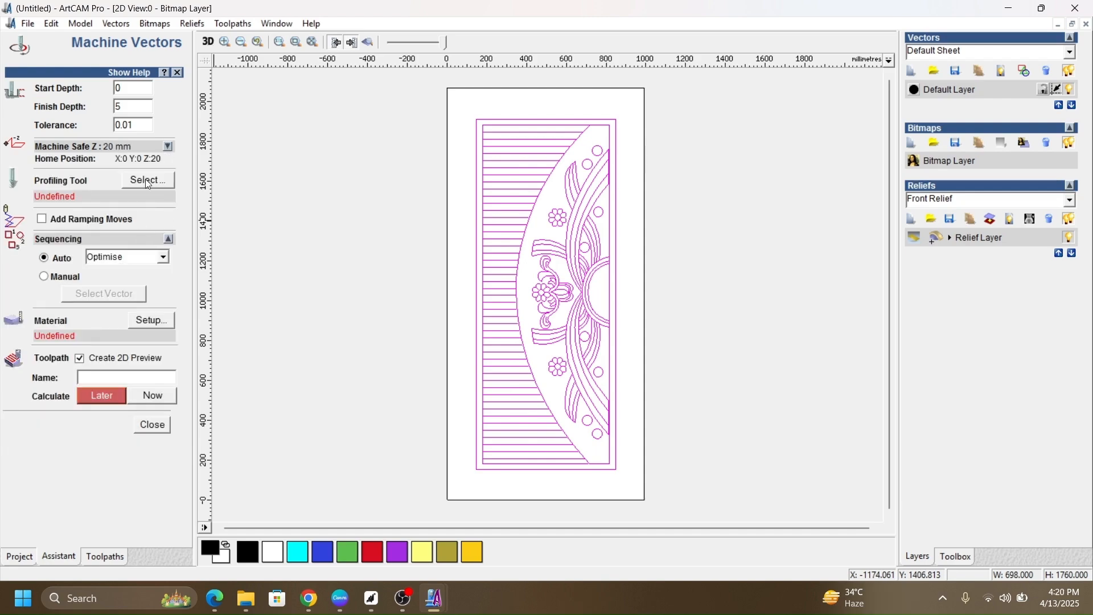
Step: Choose the V-Bit 32 mm 90 degree from the tool database as the profiling tool
left_click(148, 181)
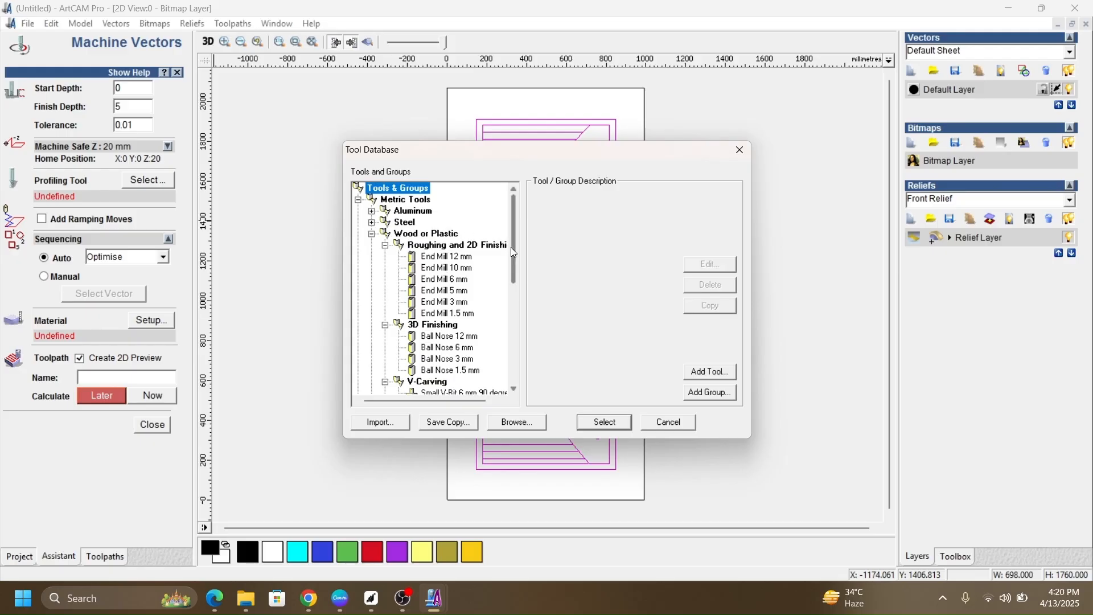
left_click_drag(511, 247, 504, 306)
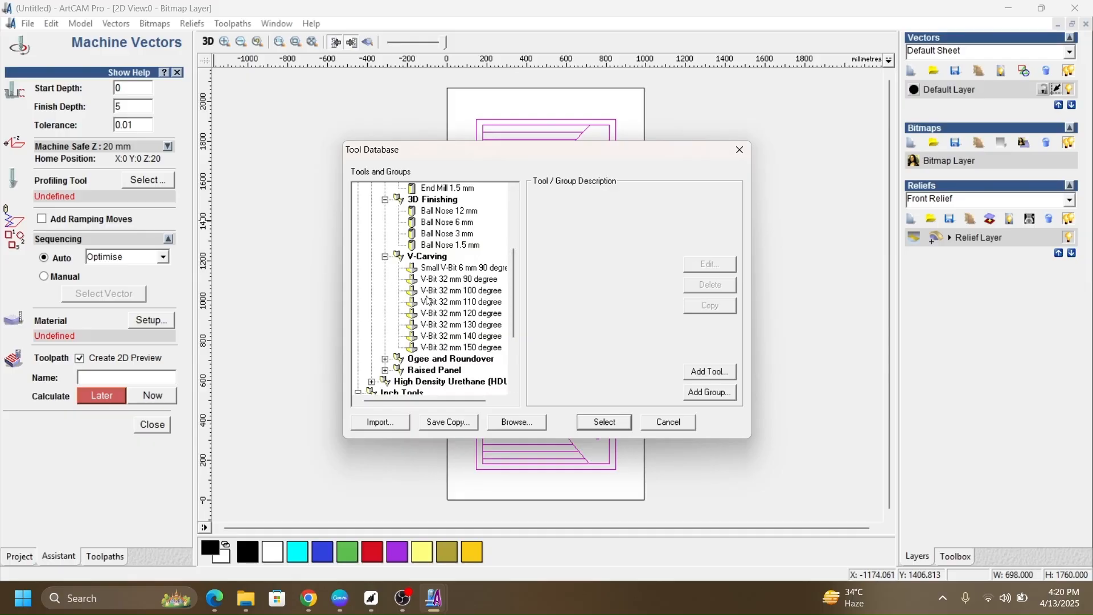
left_click(470, 284)
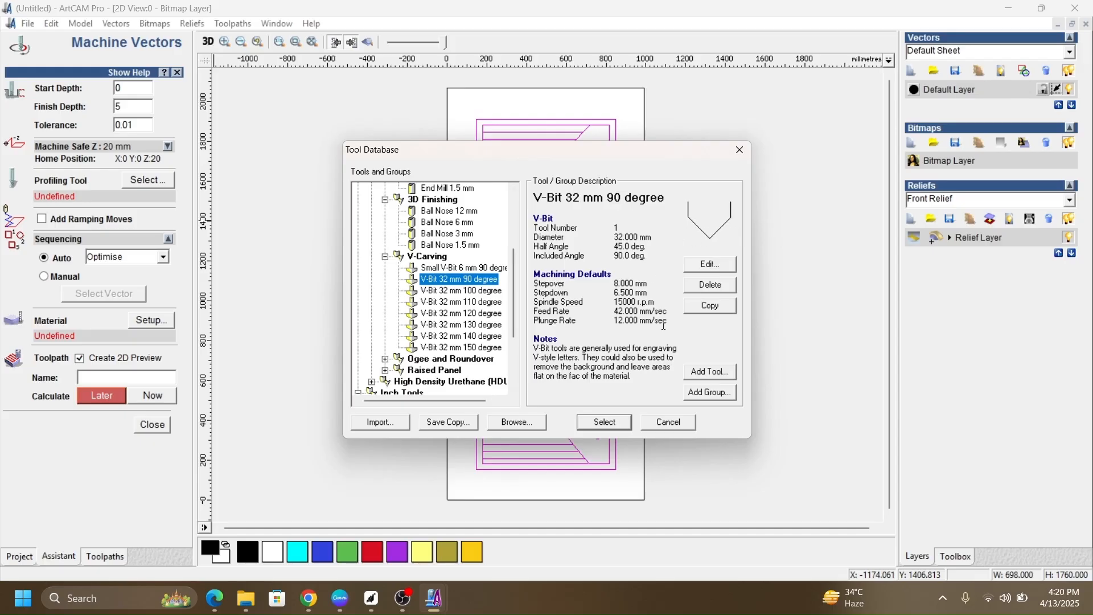
left_click(599, 423)
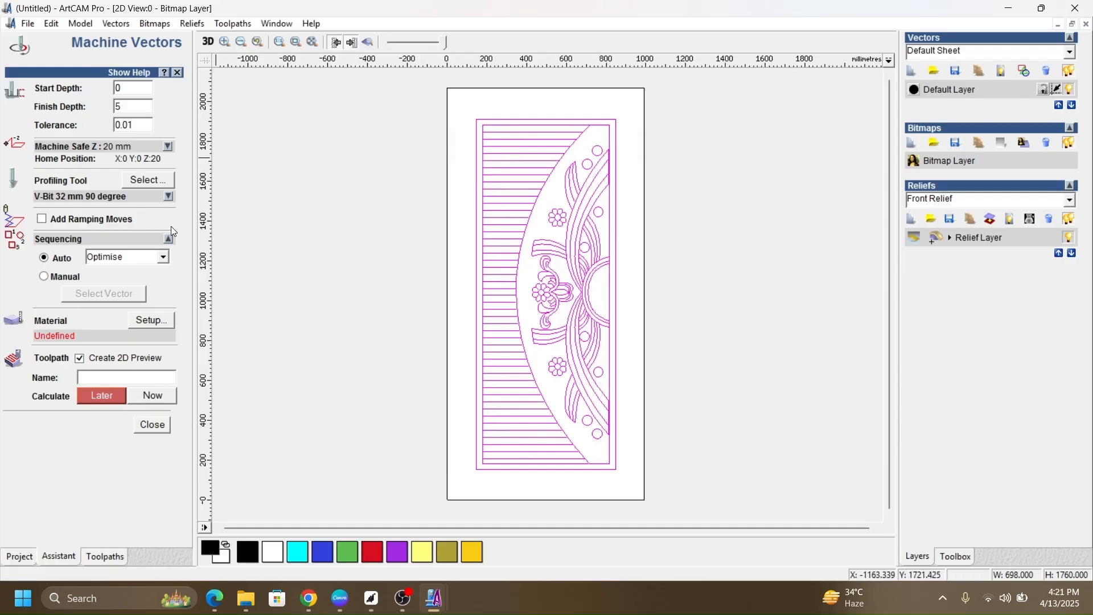
Step: Set the V-bit's stepdown to 5 mm
left_click(169, 196)
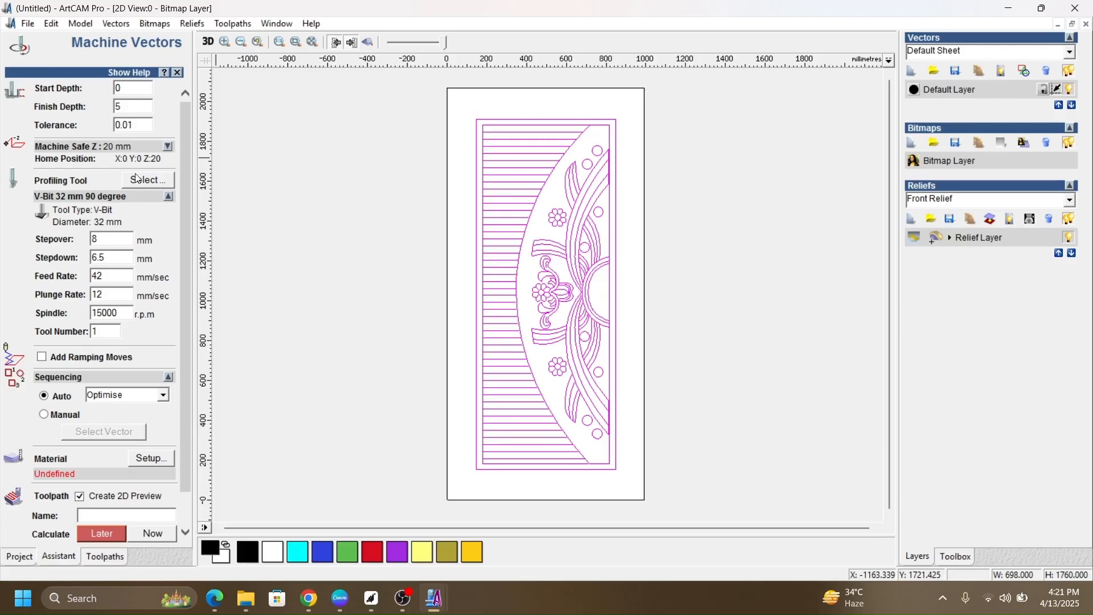
left_click(118, 255)
type("5")
type("2.5")
double_click(121, 255)
type("5")
Step: Try a different spindle speed for the V-bit, restore it to 15000 r.p.m. and collapse the tool settings
left_click(103, 312)
key("BackSpace")
type("8")
left_click(103, 313)
key("BackSpace")
type("5")
scroll(156, 331, "down", 1)
left_click(168, 158)
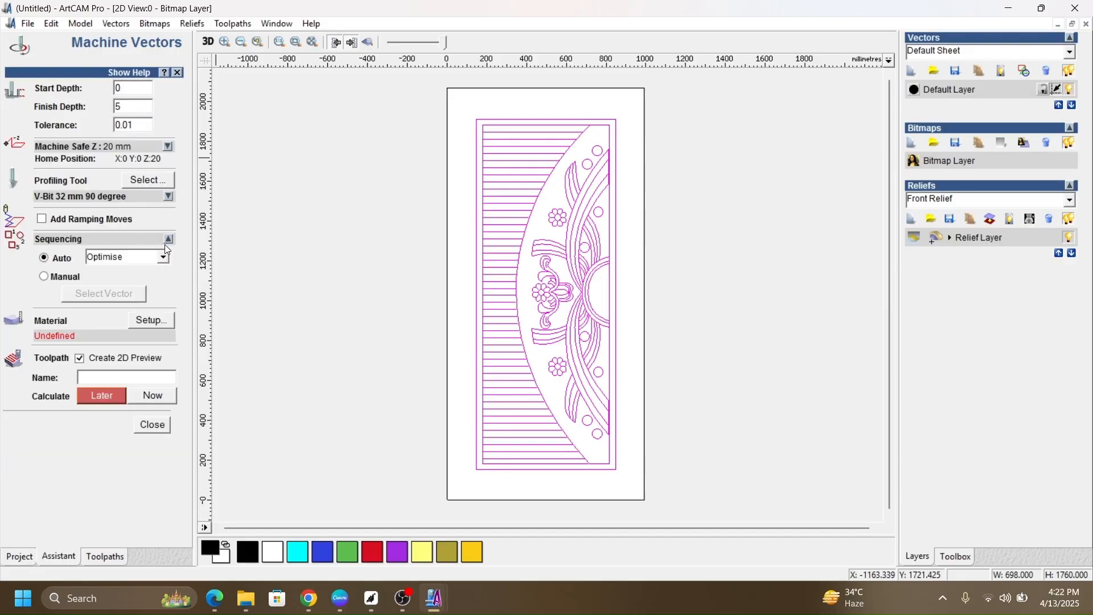
Step: Define the material as 12 mm thick with Z zero on its top face and the model positioned at the top of the block
left_click(164, 322)
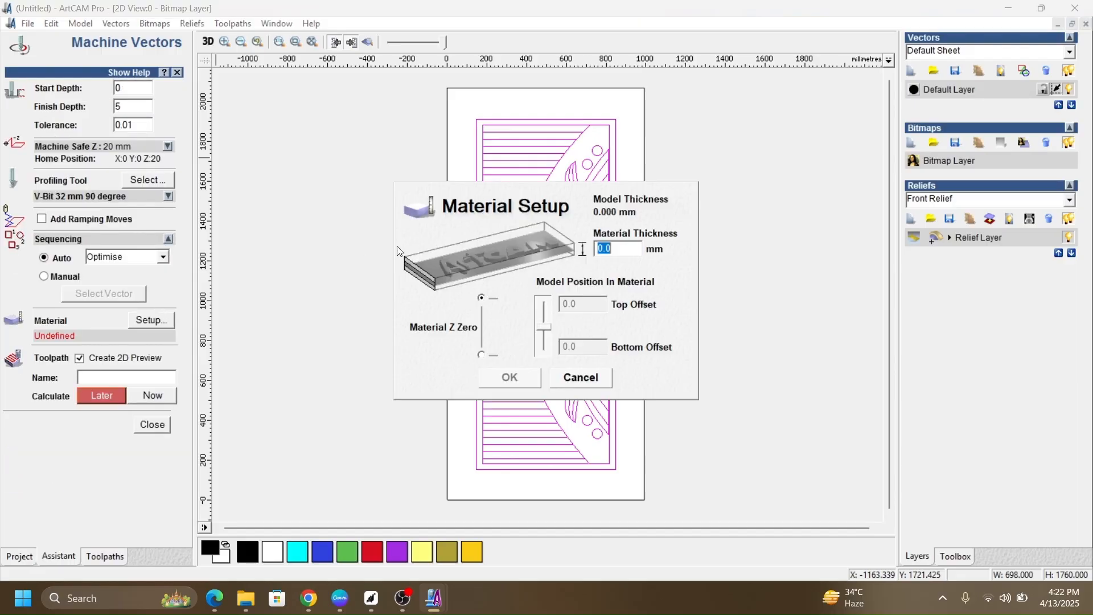
left_click(481, 354)
left_click_drag(614, 250, 590, 252)
type("12")
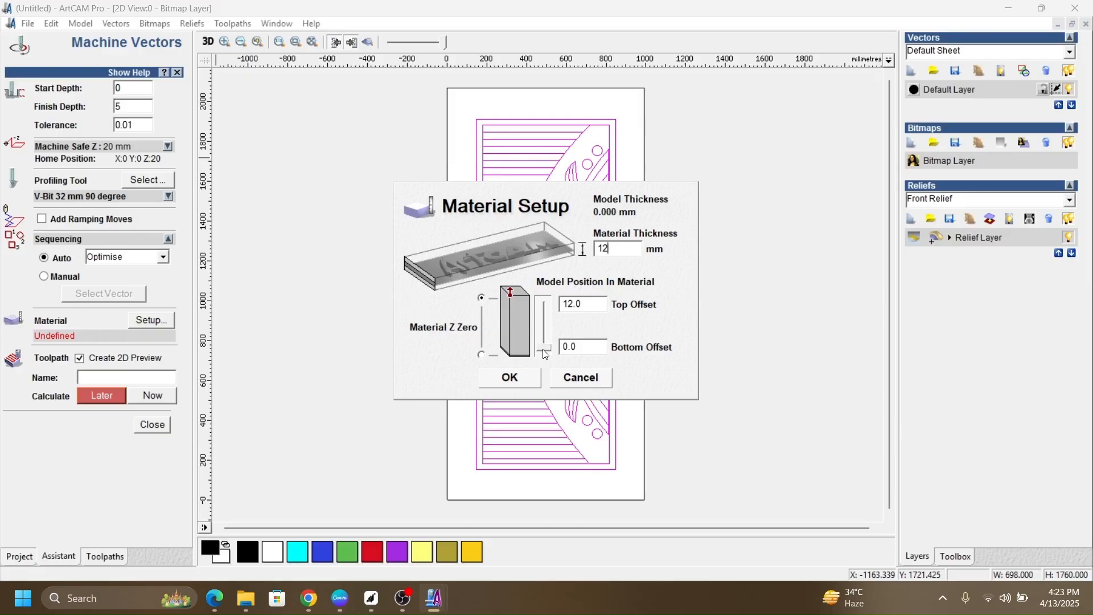
left_click_drag(545, 353, 545, 297)
left_click(510, 377)
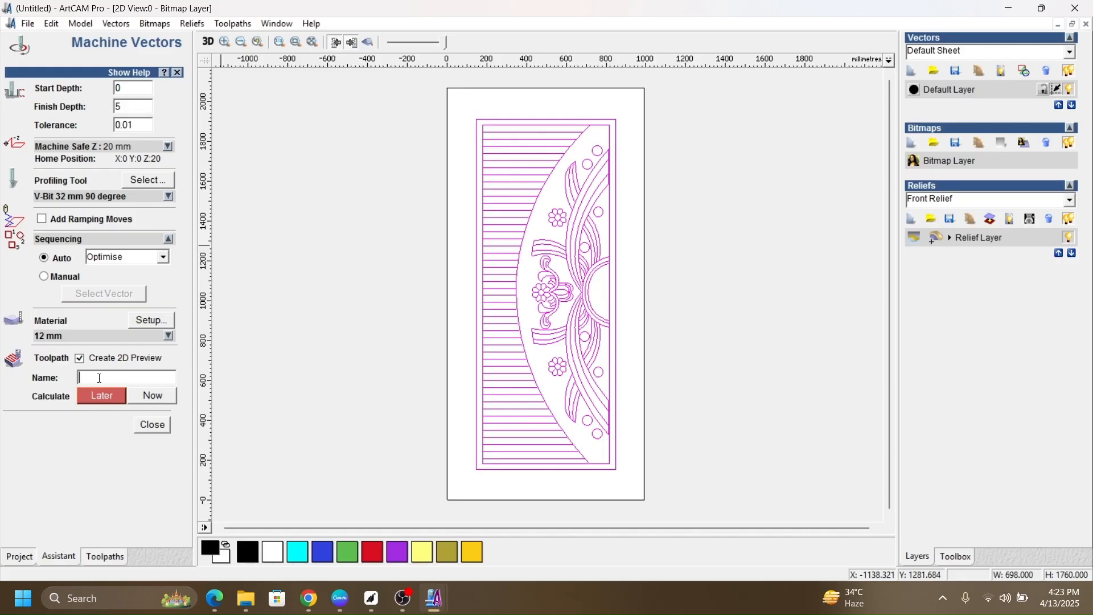
Step: Name the toolpath Gol Vit, calculate it immediately and close the Machine Vectors settings
type("g")
key("BackSpace")
type("Gol Vit")
left_click(160, 395)
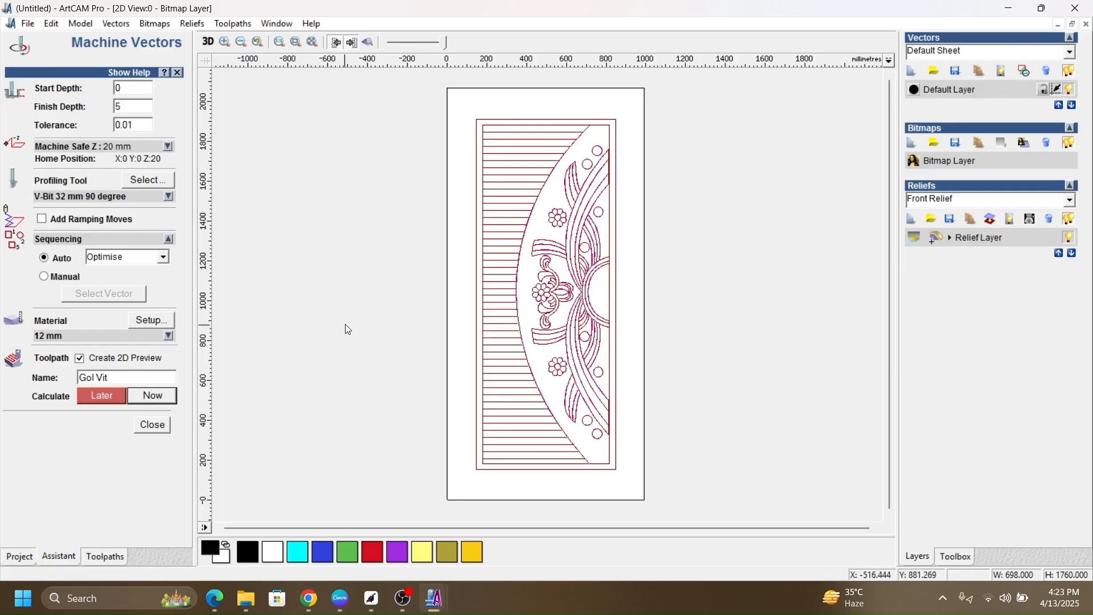
left_click(152, 425)
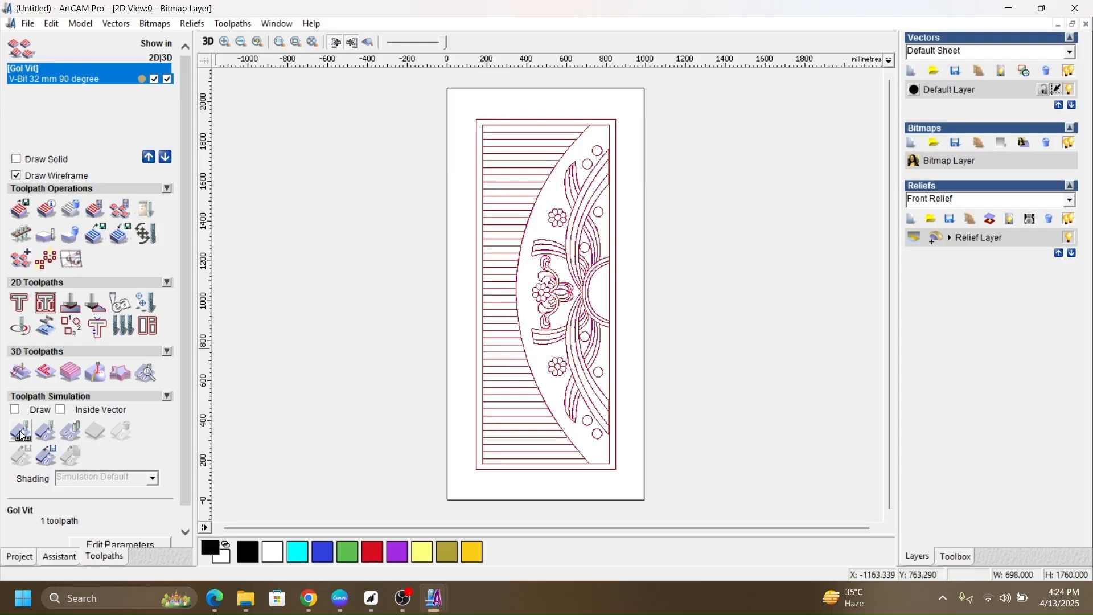
Step: Turn on solid drawing for the toolpath and simulate Gol Vit at the Fast relief resolution
left_click(15, 161)
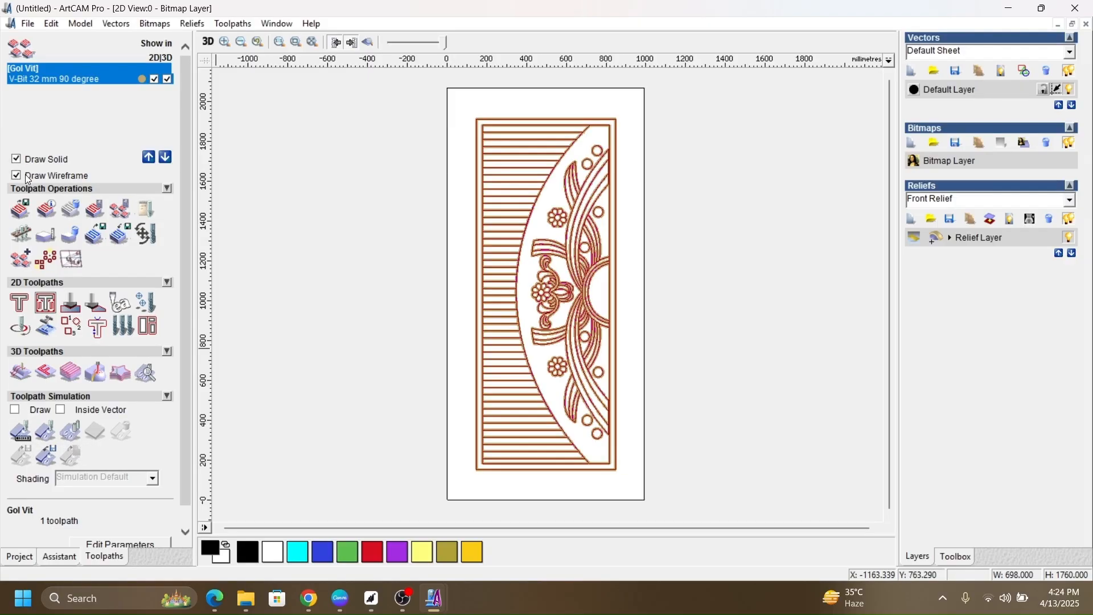
left_click(21, 431)
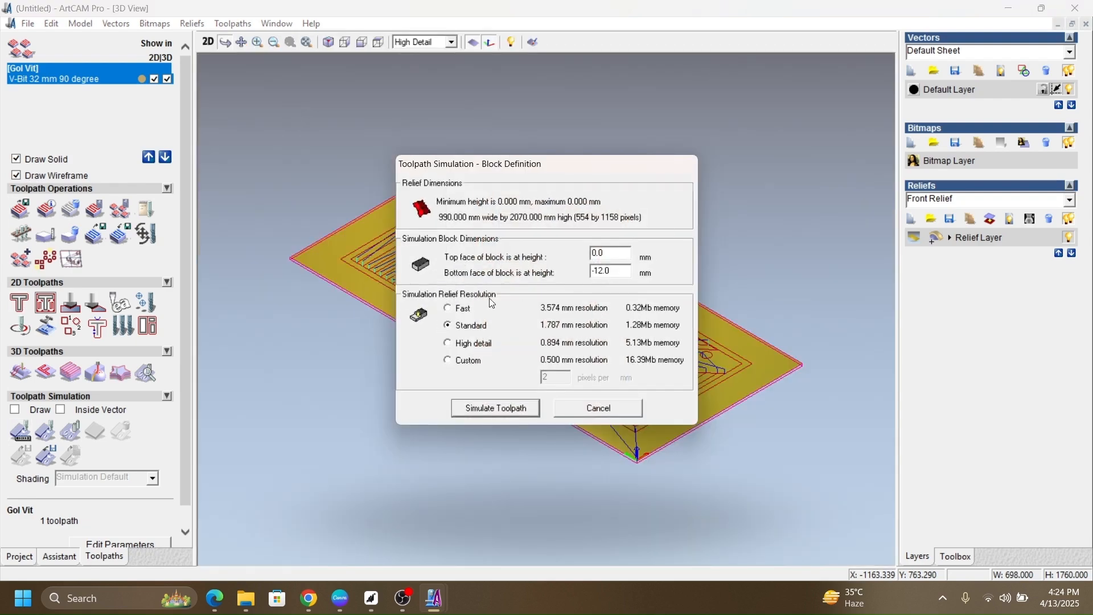
left_click(448, 309)
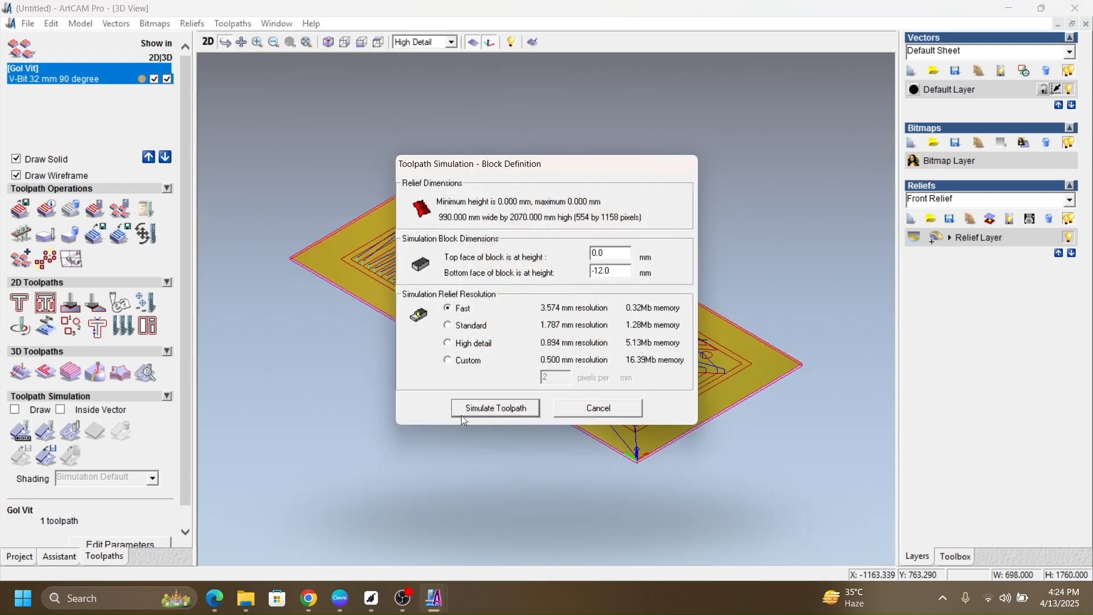
left_click(499, 415)
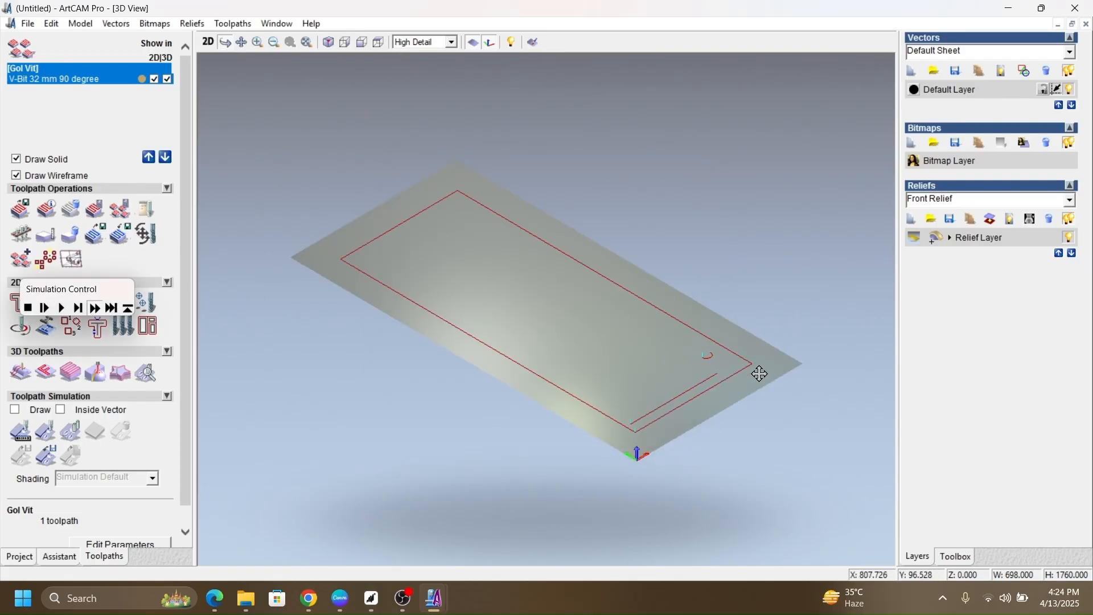
Step: Inspect the simulated door carving from different angles in 3D and return to the 2D view
mouse_move(759, 378)
left_mouse_down()
mouse_move(693, 449)
mouse_move(617, 491)
mouse_move(578, 496)
mouse_move(593, 497)
left_mouse_up()
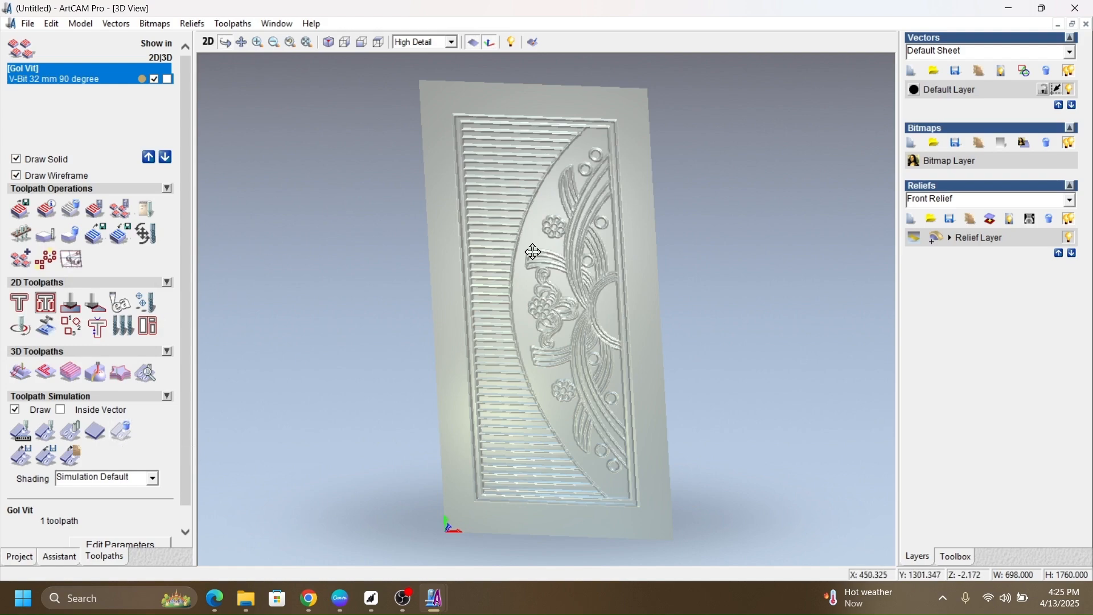
left_click_drag(557, 265, 500, 295)
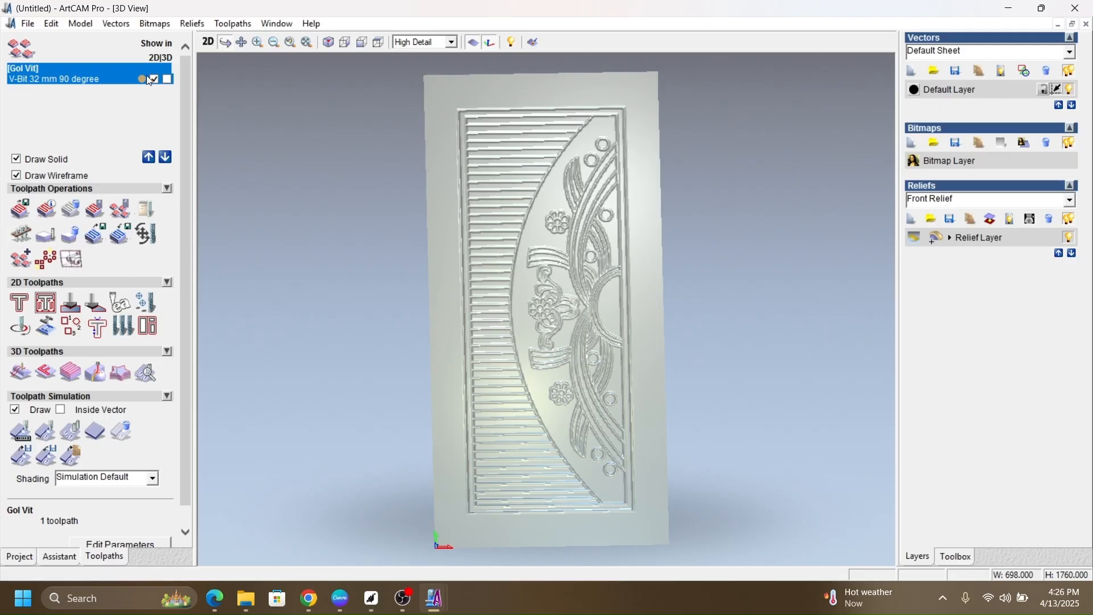
left_click(208, 43)
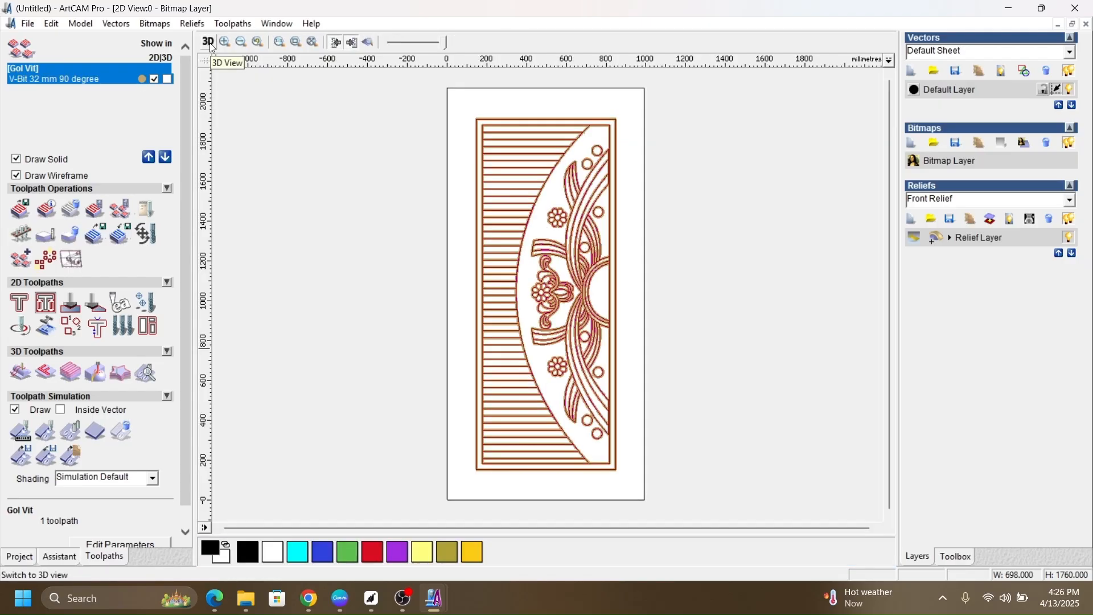
Step: Save the Gol Vit toolpath as a G-Code (mm) .tap file named Gol Vit in the Toolpaths folder and close the saving dialog
left_click(28, 214)
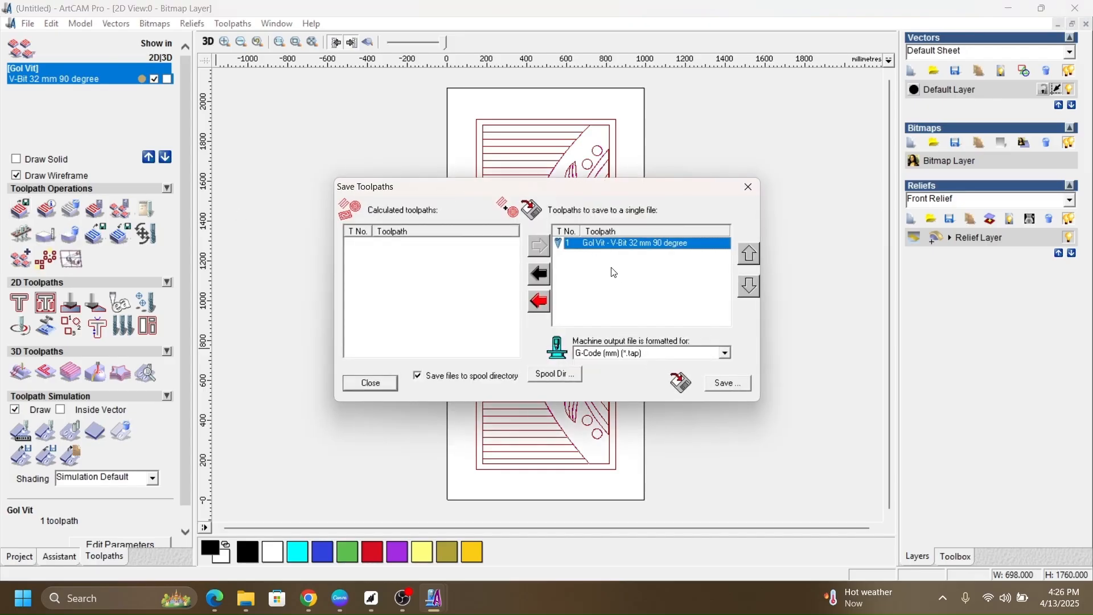
left_click(728, 388)
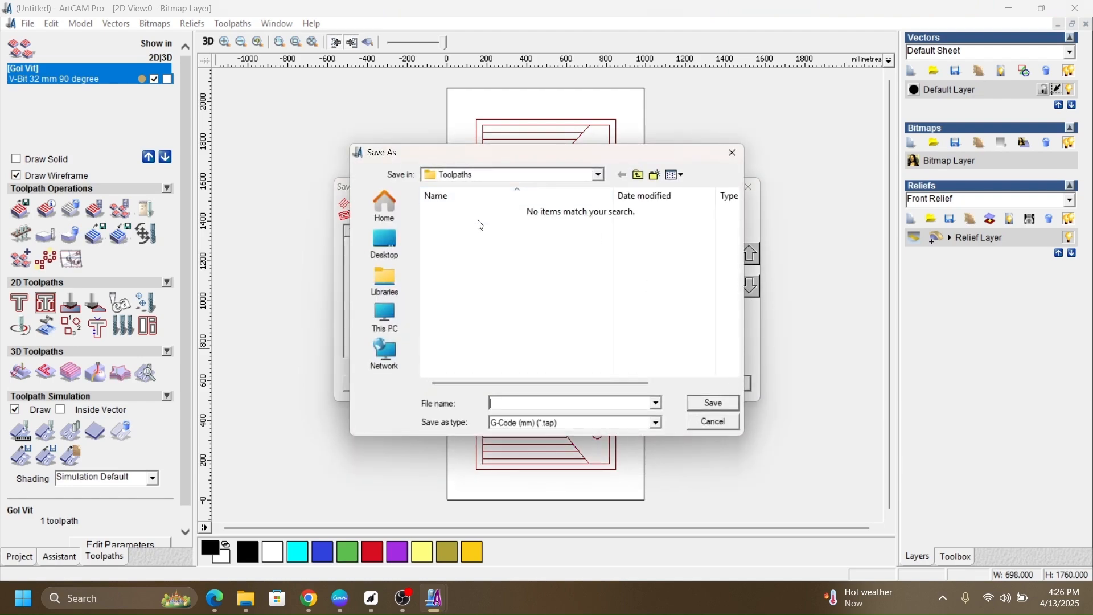
left_click(391, 251)
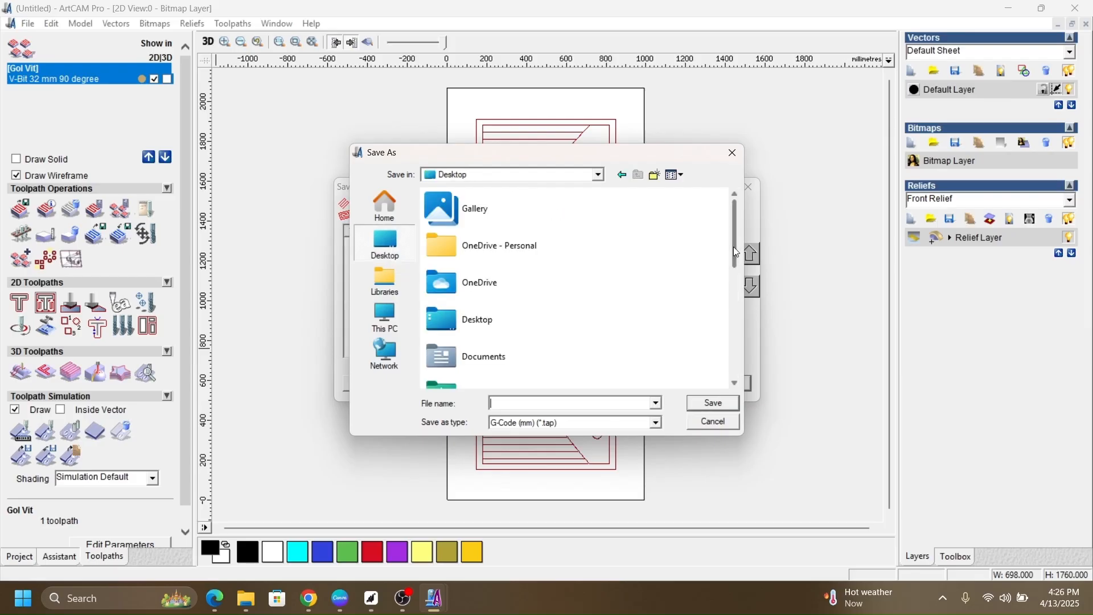
left_click_drag(734, 248, 734, 318)
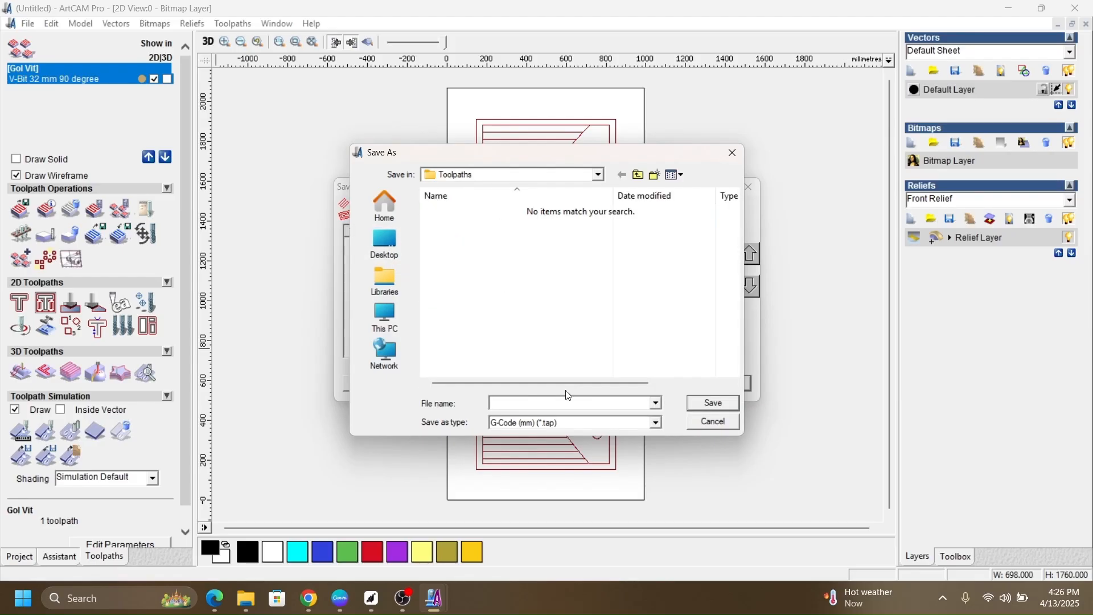
type("G")
type("i")
type("ol")
type("V")
key("BackSpace")
type("Vit")
left_click(734, 404)
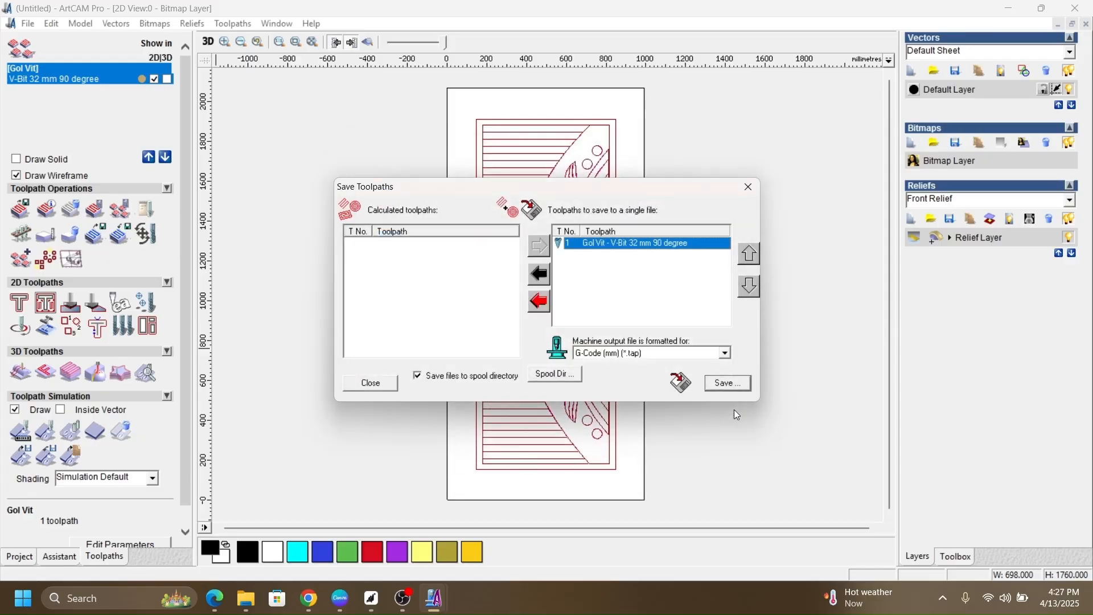
left_click(749, 187)
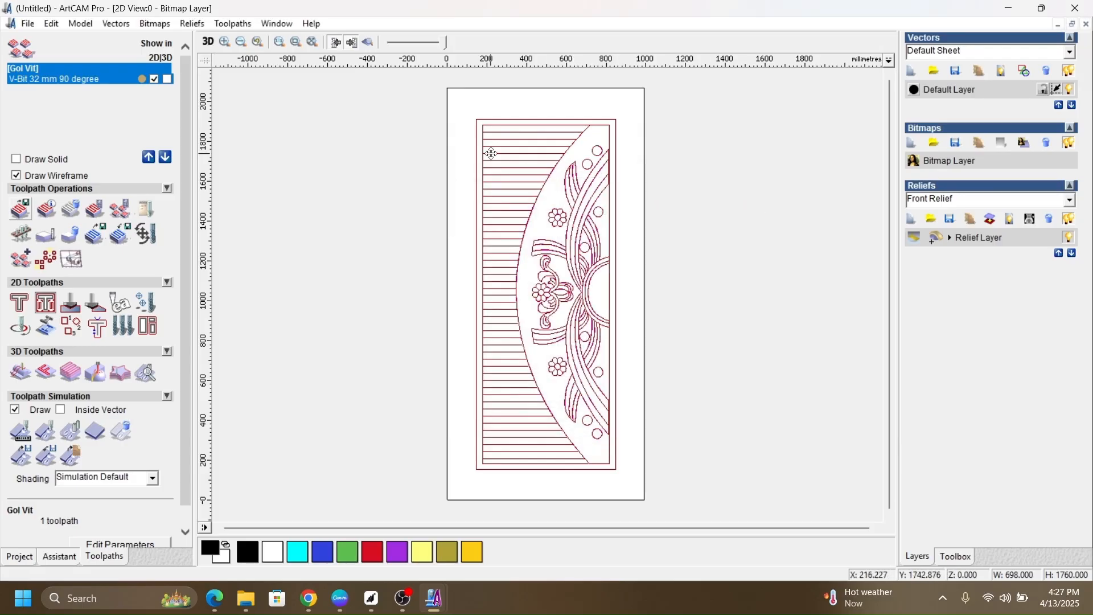
Step: Delete the Gol Vit toolpath from the model and deselect all door vectors
left_click(71, 210)
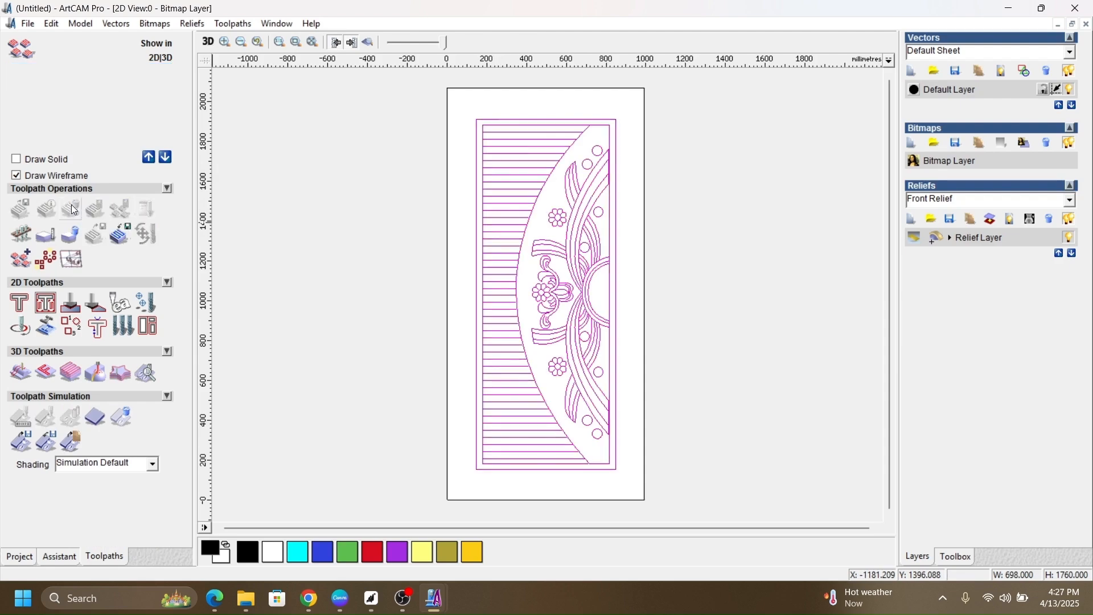
left_click(347, 185)
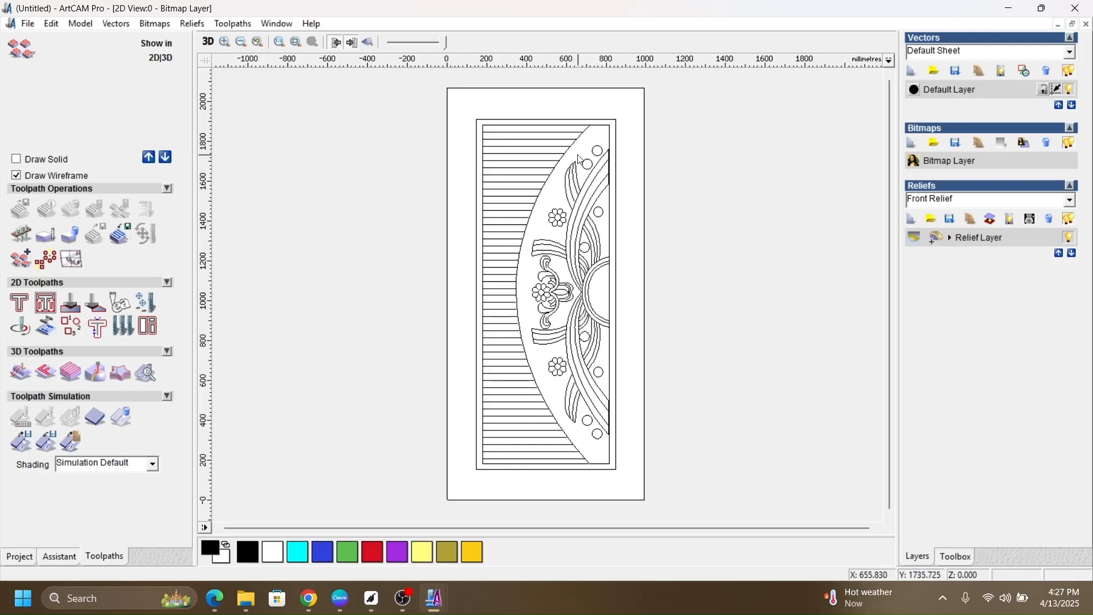
Step: Select the curved panel border together with the circle, leaf, ribbon and flower outlines in the door's upper half and centre
scroll(584, 170, "up", 1)
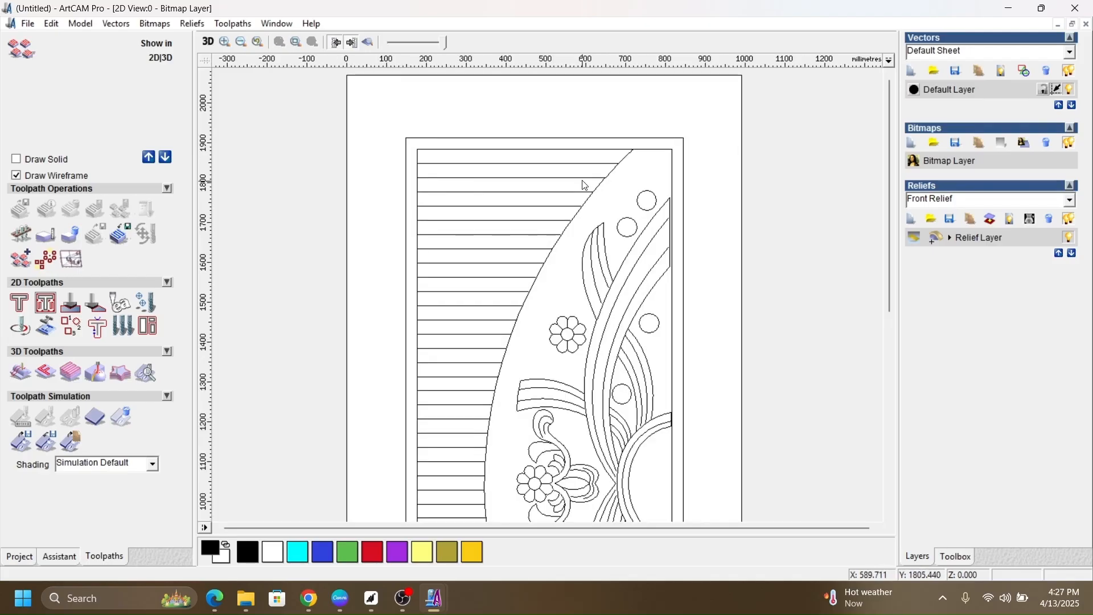
left_click(614, 172)
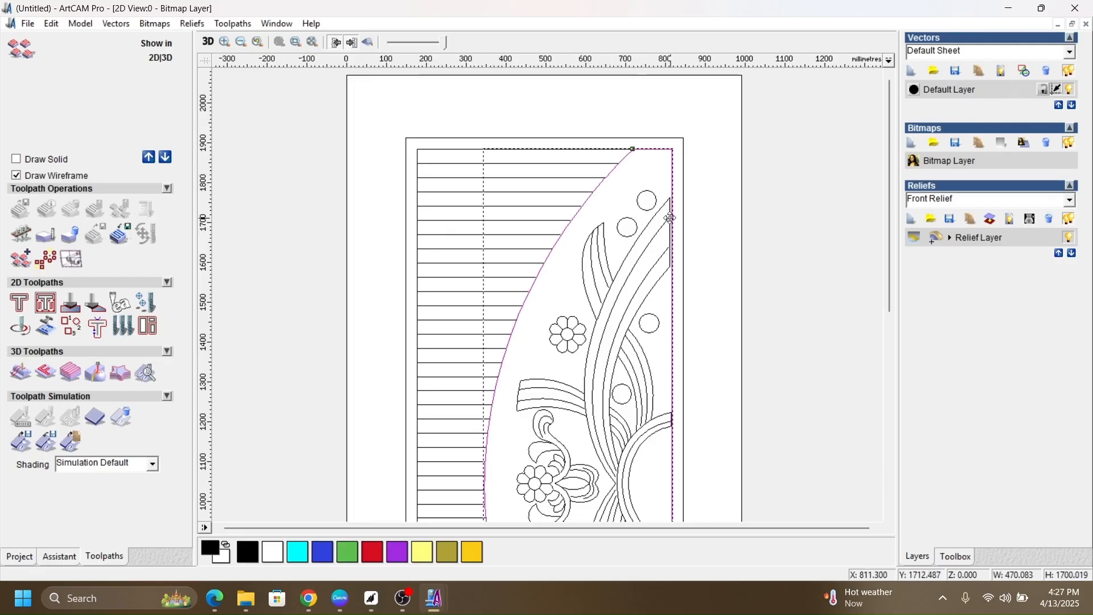
left_click(656, 202, "shift")
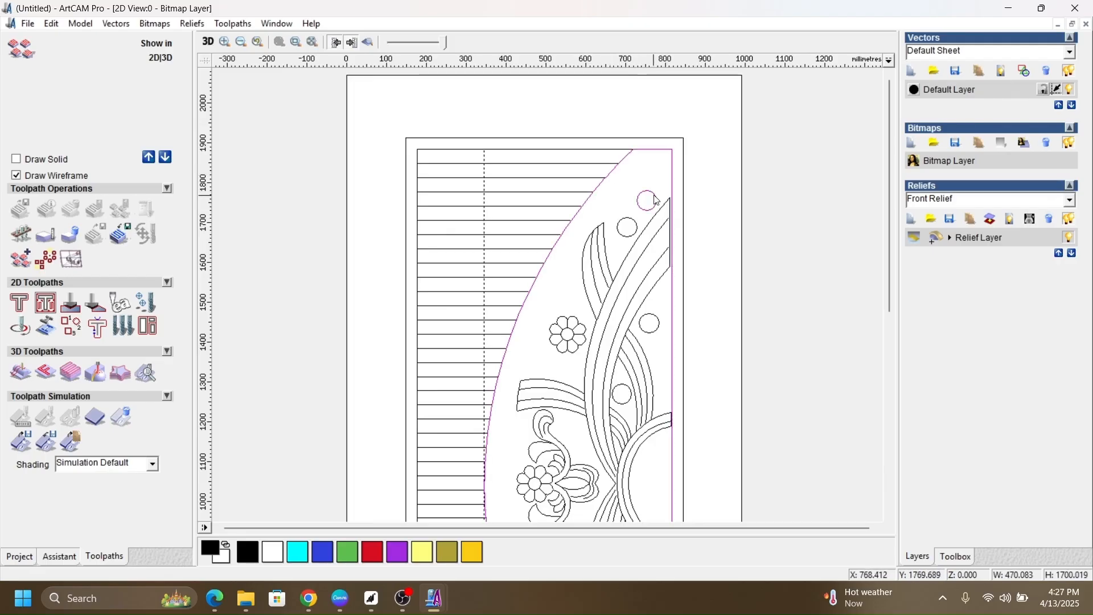
left_click(637, 223, "shift")
left_click(607, 231, "shift")
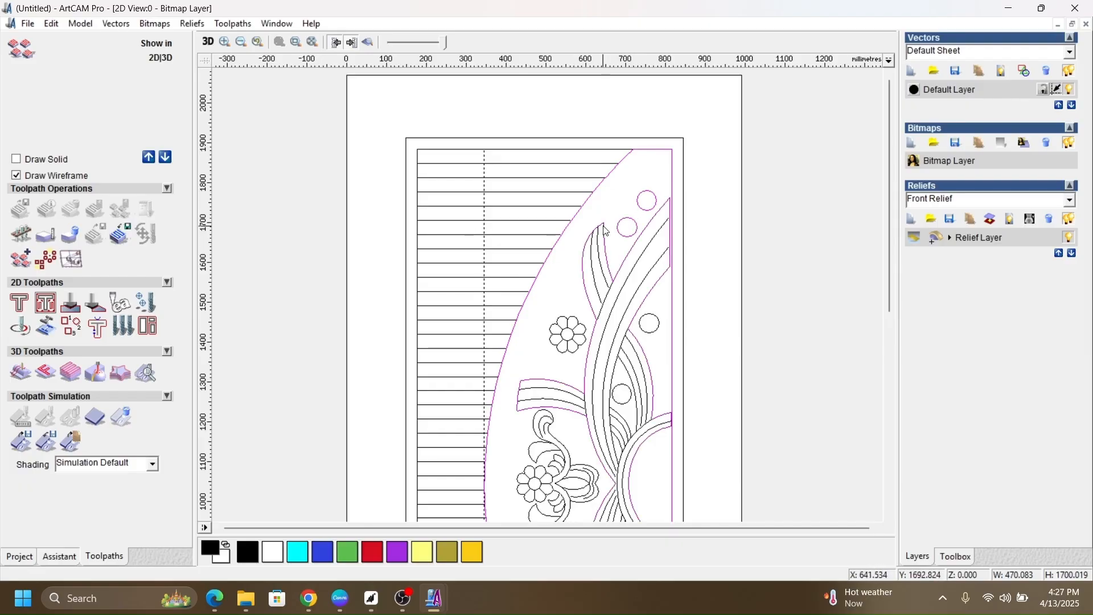
left_click(574, 317, "shift")
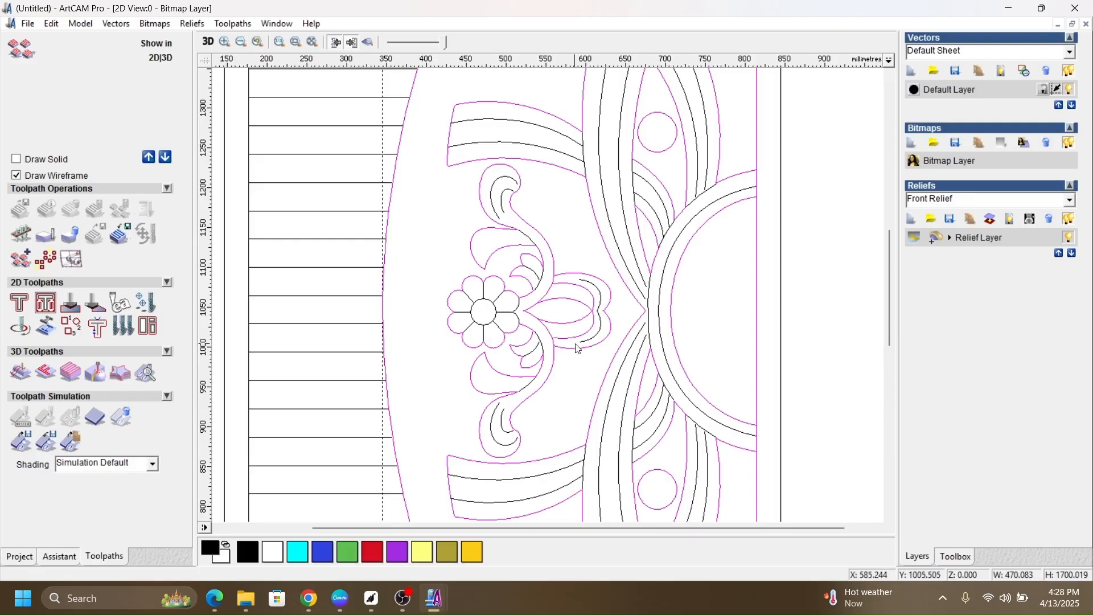
Step: Add the flower, leaf, ribbon and circle outlines in the door's lower half to the vector selection
scroll(559, 292, "down", 2)
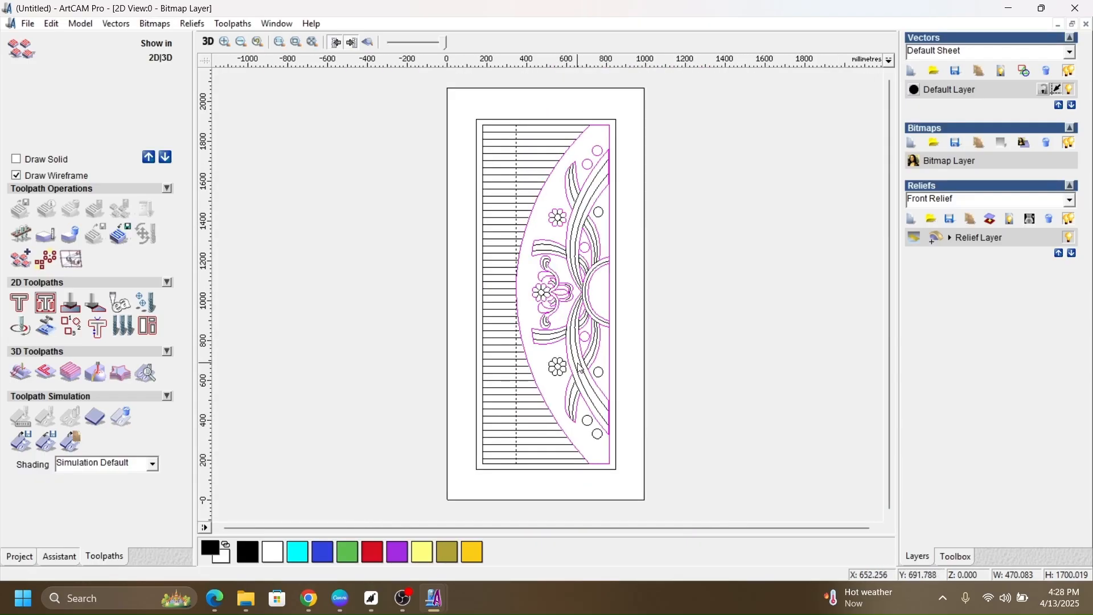
scroll(580, 367, "up", 1)
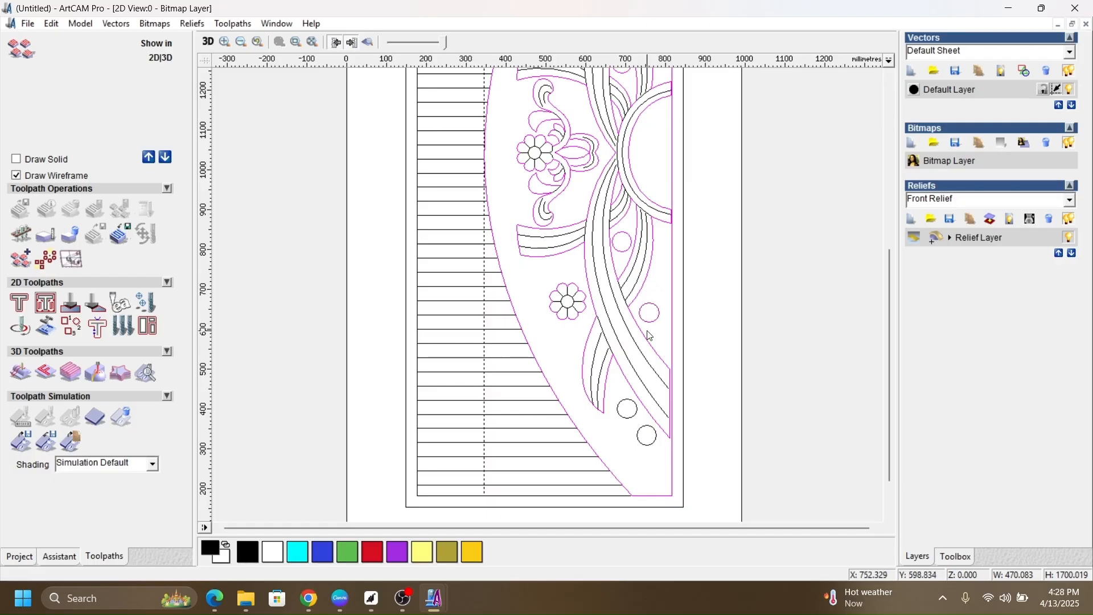
left_click(618, 403, "shift")
left_click(645, 444, "shift")
scroll(604, 211, "down", 3)
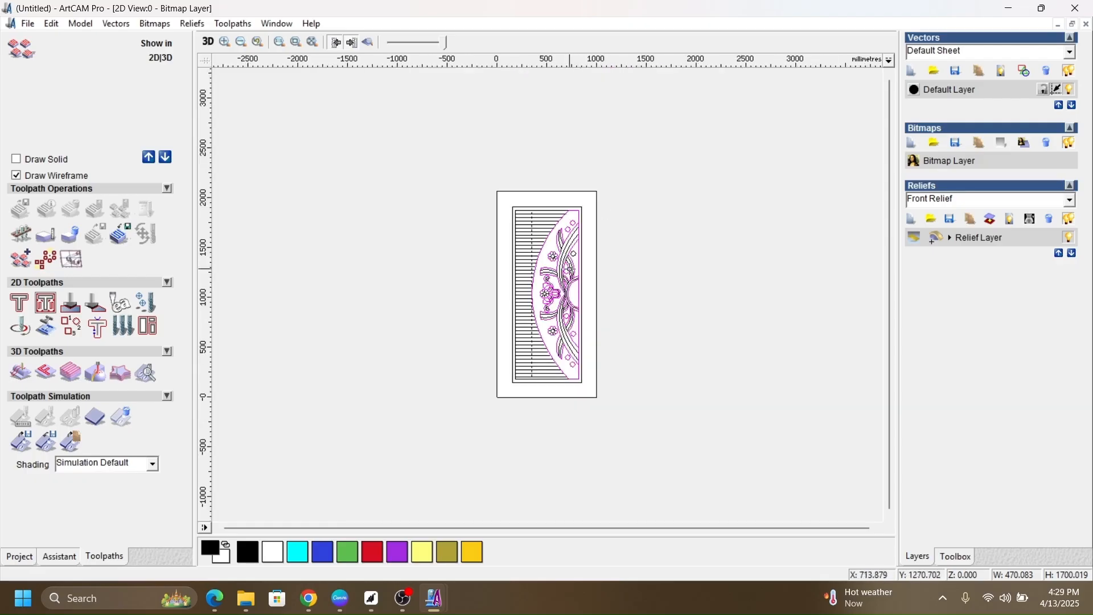
Step: Add the remaining circle beside the upper ribbon to the selection and check that every carving outline is included
scroll(564, 293, "up", 3)
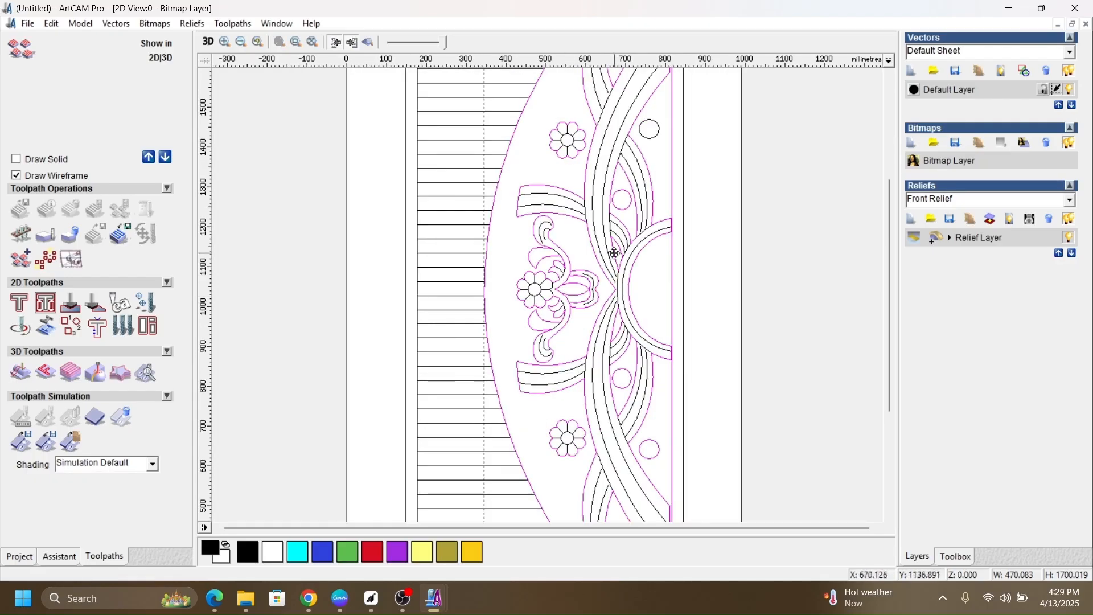
scroll(660, 142, "down", 3)
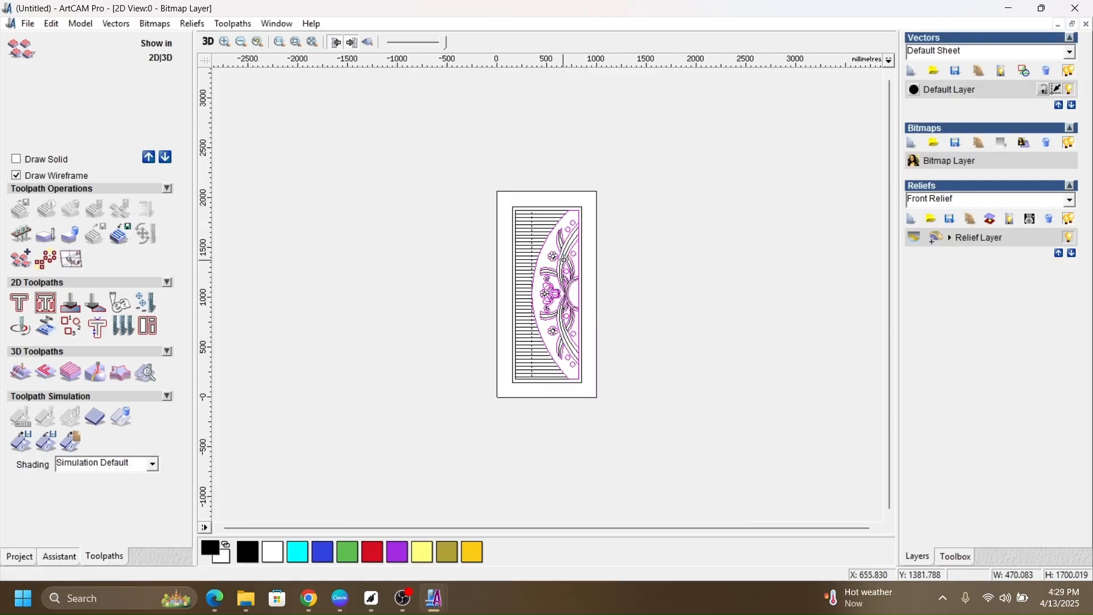
scroll(571, 269, "up", 2)
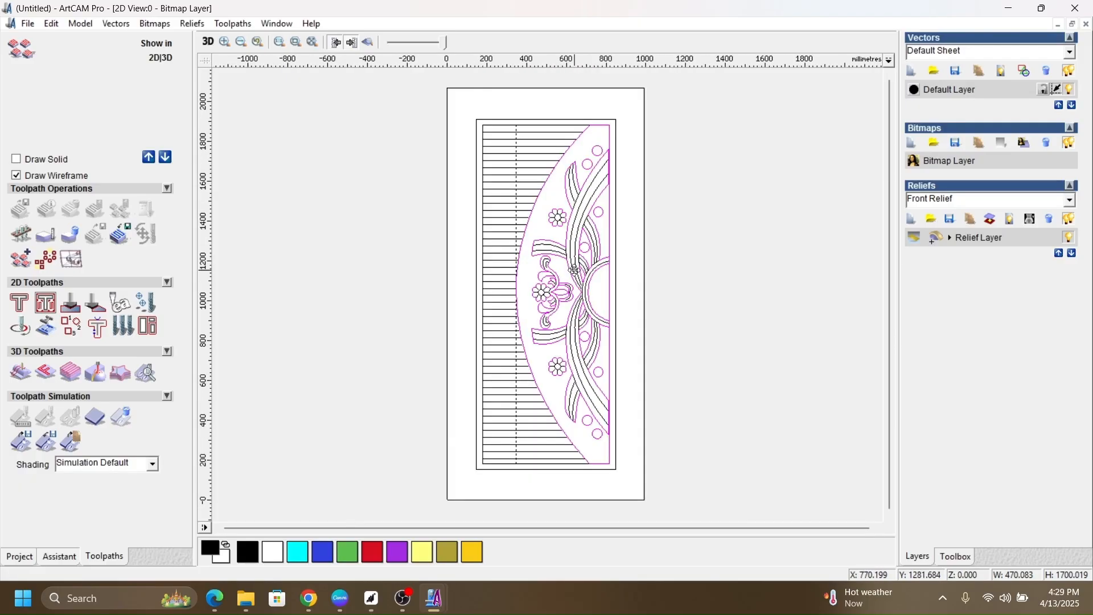
scroll(605, 278, "up", 2)
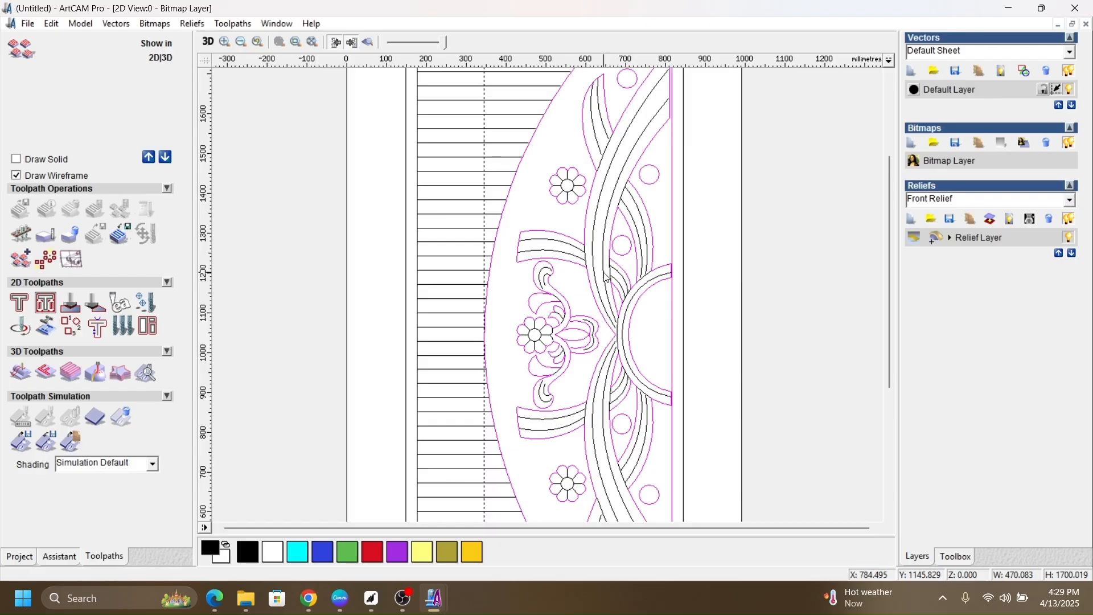
scroll(606, 277, "down", 2)
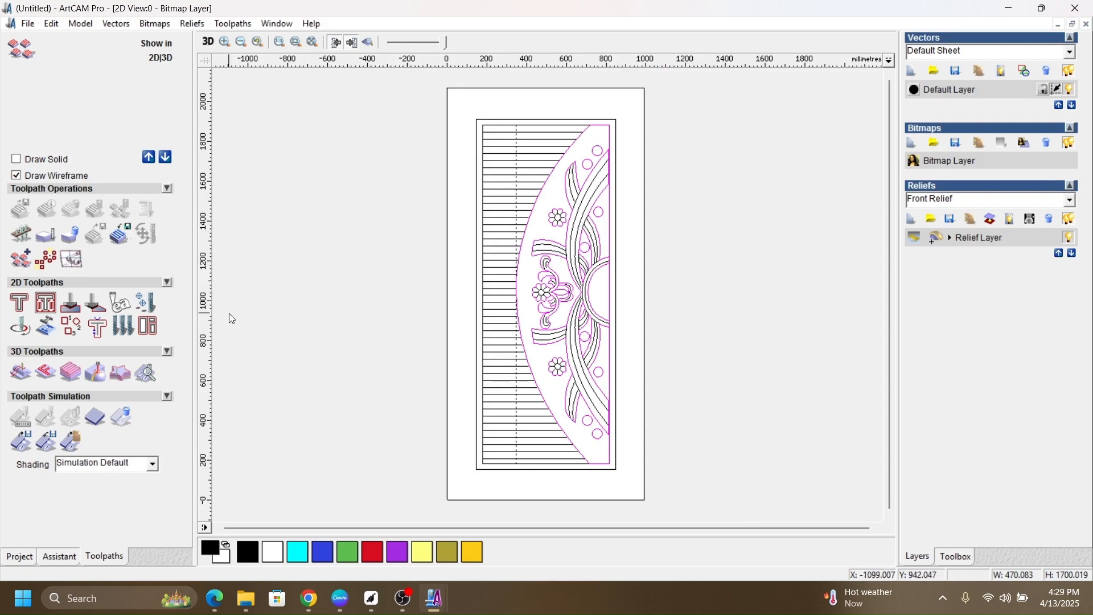
Step: Start a 2D Area Clearance toolpath for the selected vectors with a finish depth of 5 and expand the Machine Safe Z settings
left_click(48, 310)
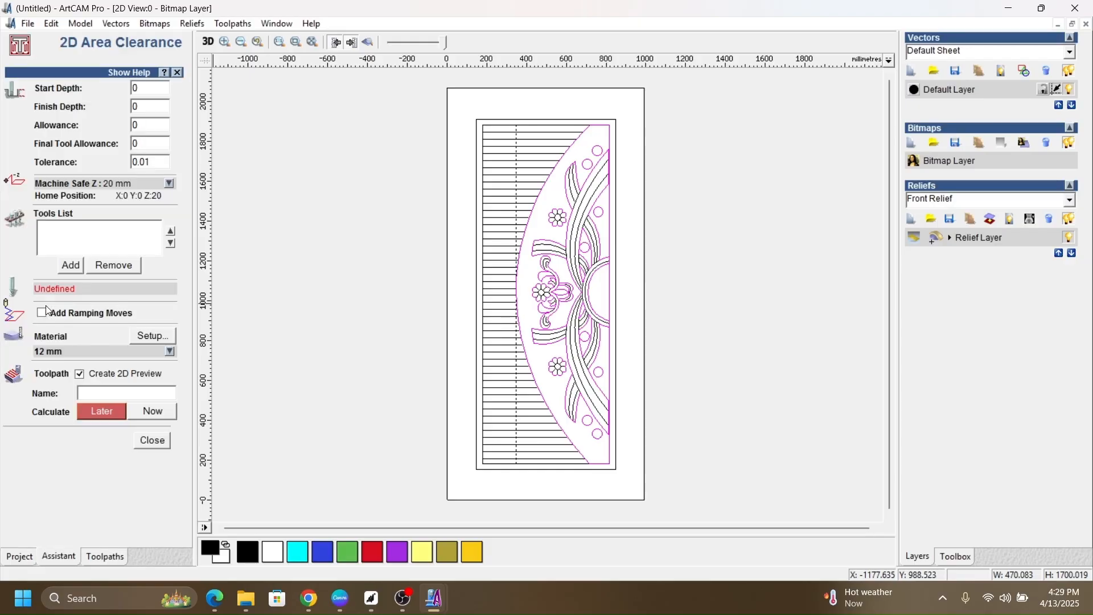
double_click(147, 106)
type("5")
left_click(171, 186)
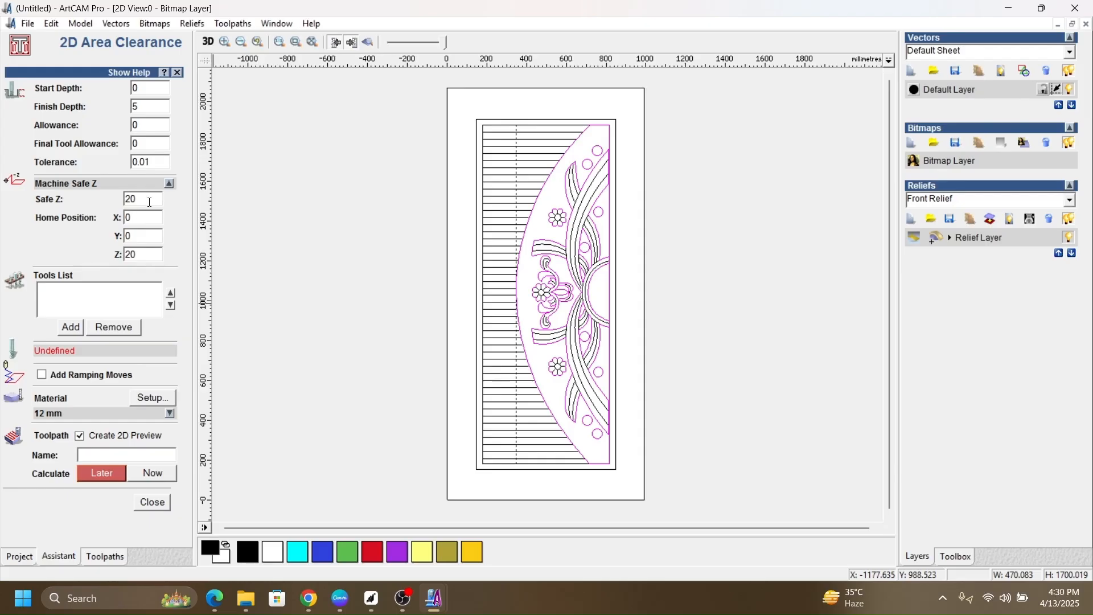
left_click_drag(150, 200, 78, 206)
left_click(97, 202)
Step: Add the End Mill 6 mm from the wood or plastic roughing tools and set its stepdown to 5 mm
left_click(72, 333)
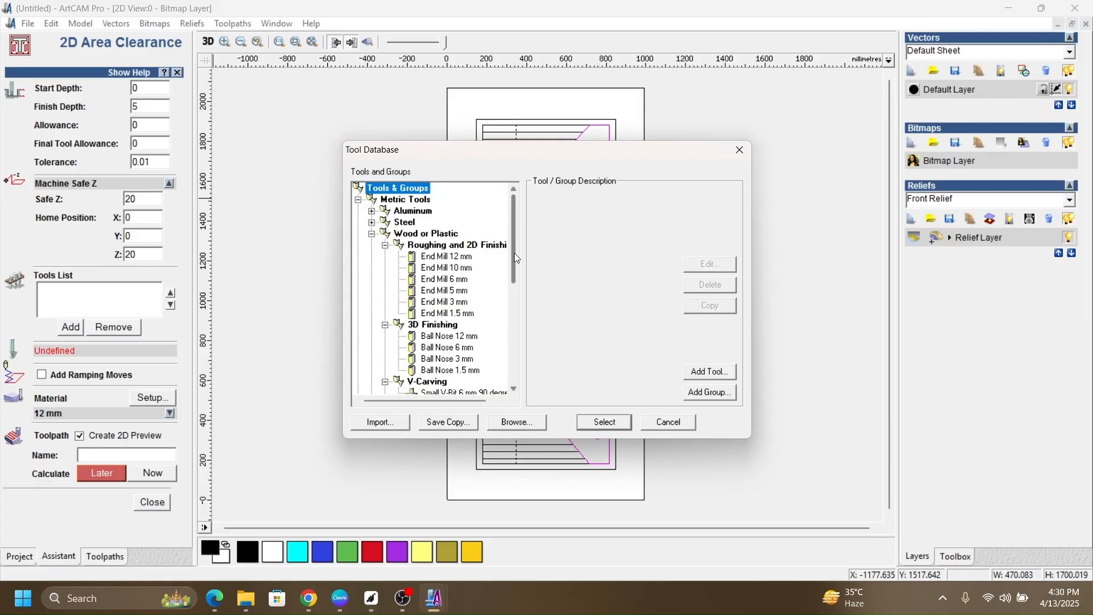
left_click_drag(514, 253, 507, 280)
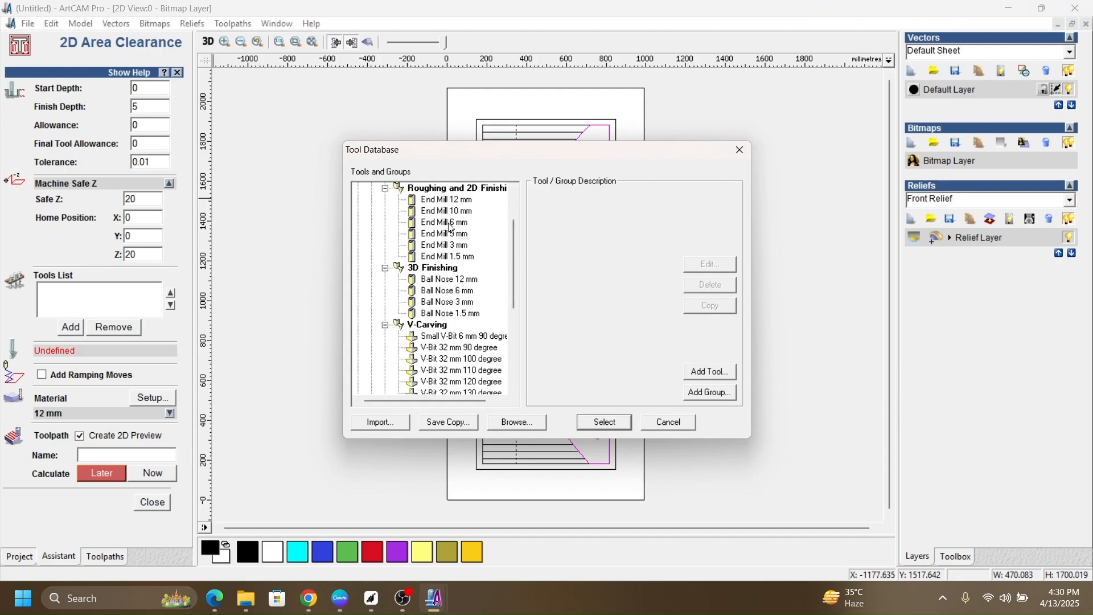
left_click(447, 222)
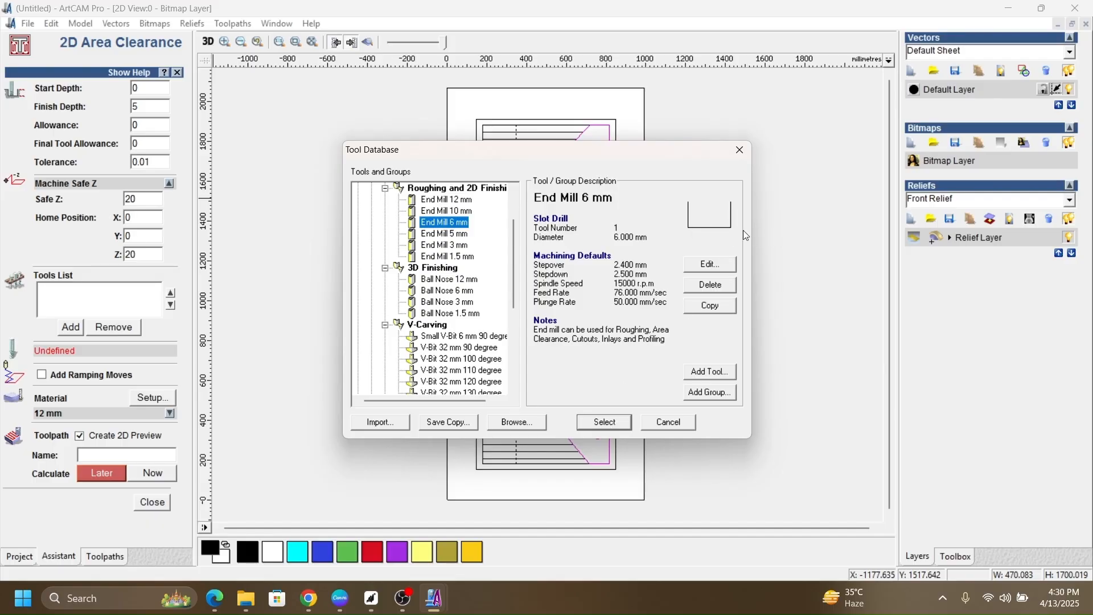
left_click(601, 427)
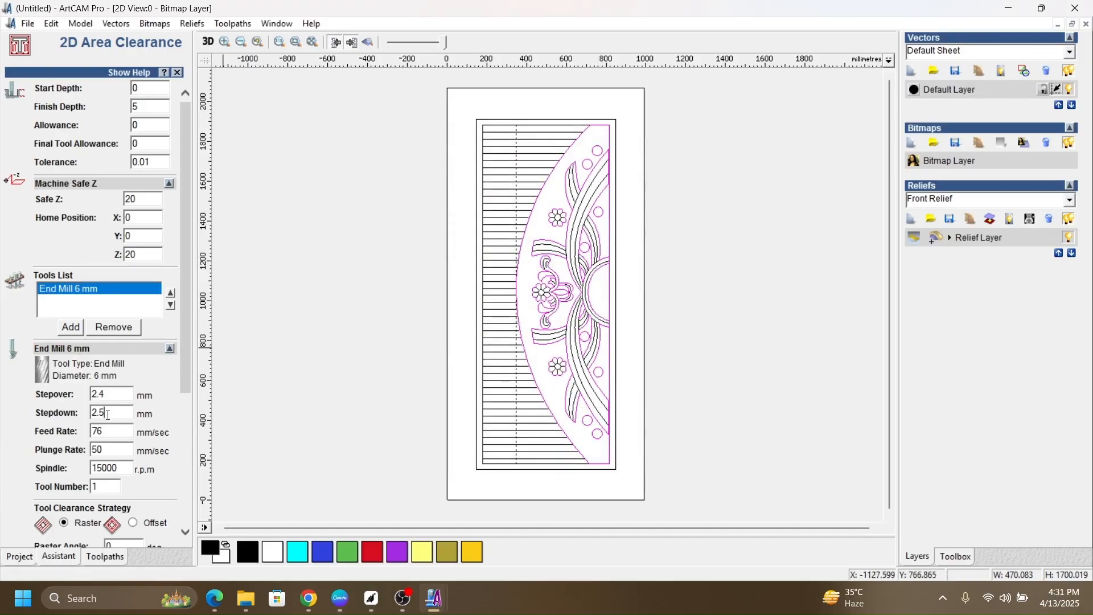
double_click(108, 415)
type("5")
Step: Try calculating the area clearance toolpath with the Offset tool clearance strategy
scroll(141, 408, "down", 5)
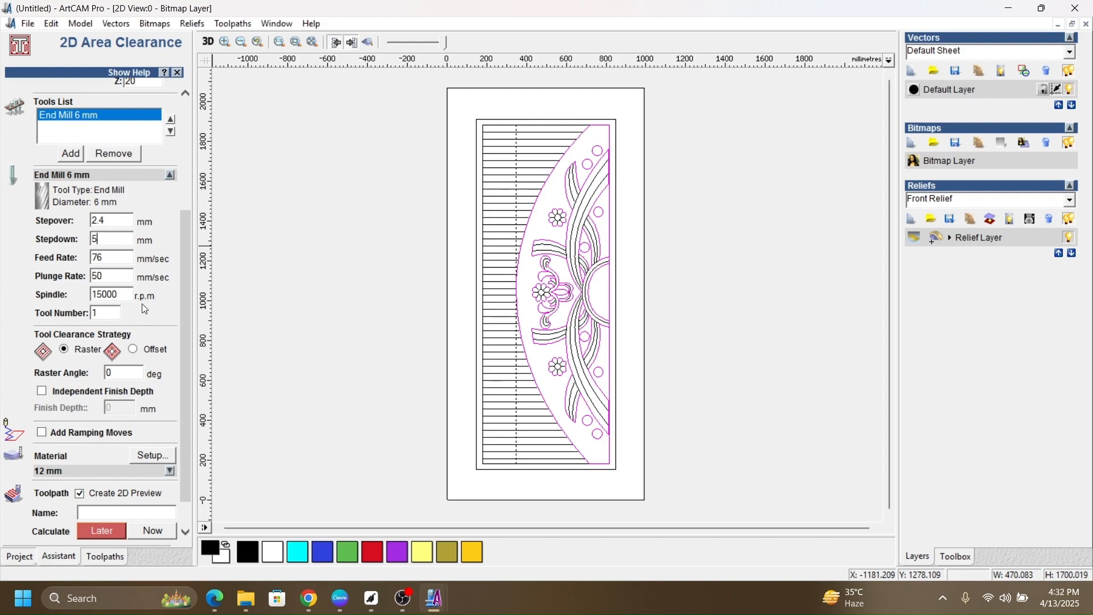
scroll(142, 303, "down", 1)
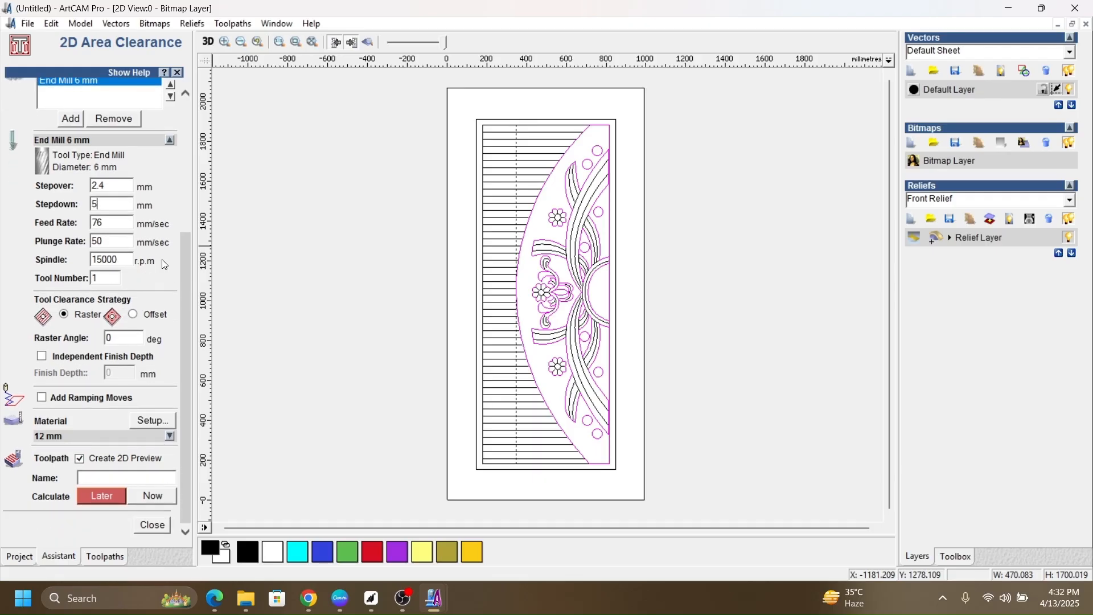
left_click(133, 314)
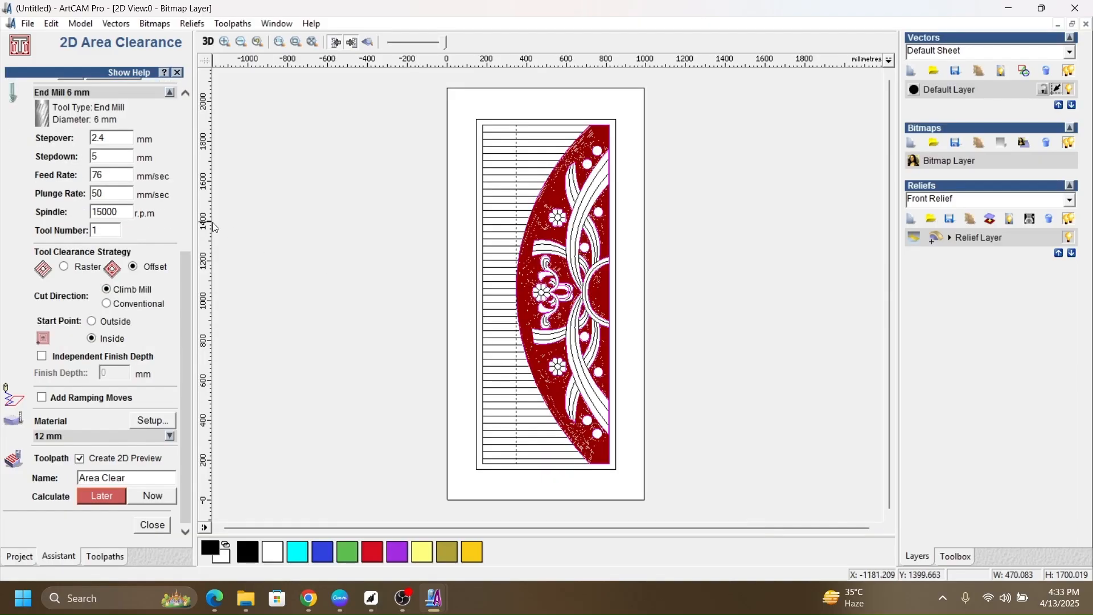
Step: Use the Raster clearance strategy at a 90 degree angle with a 4 mm stepover and calculate the Area Clear toolpath immediately
left_click(67, 267)
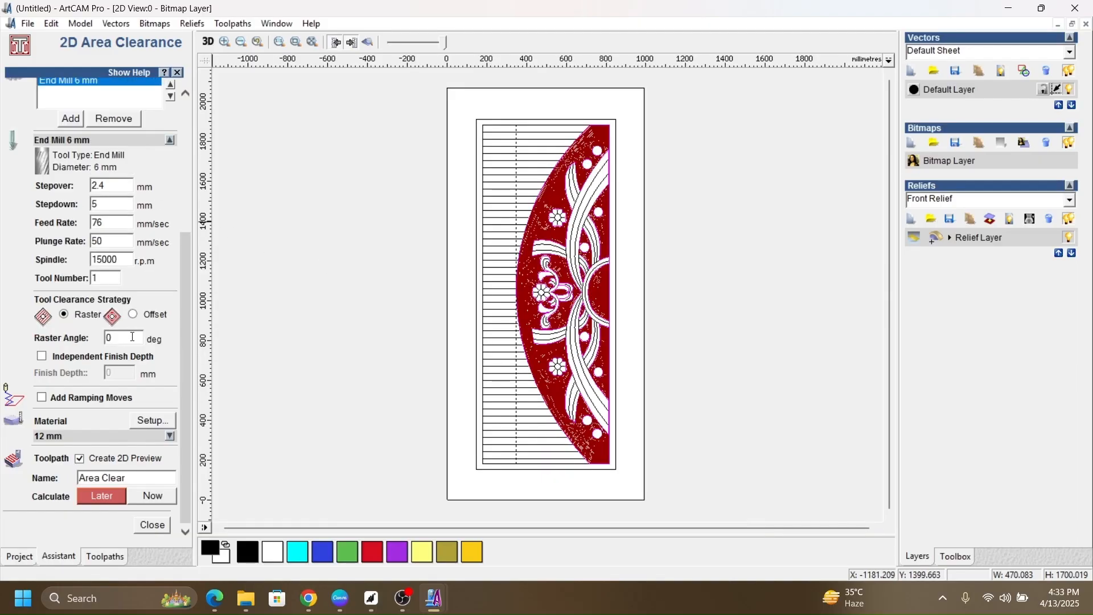
left_click_drag(123, 339, 0, 336)
type("90")
left_click_drag(114, 186, 29, 195)
type("4")
left_click(150, 497)
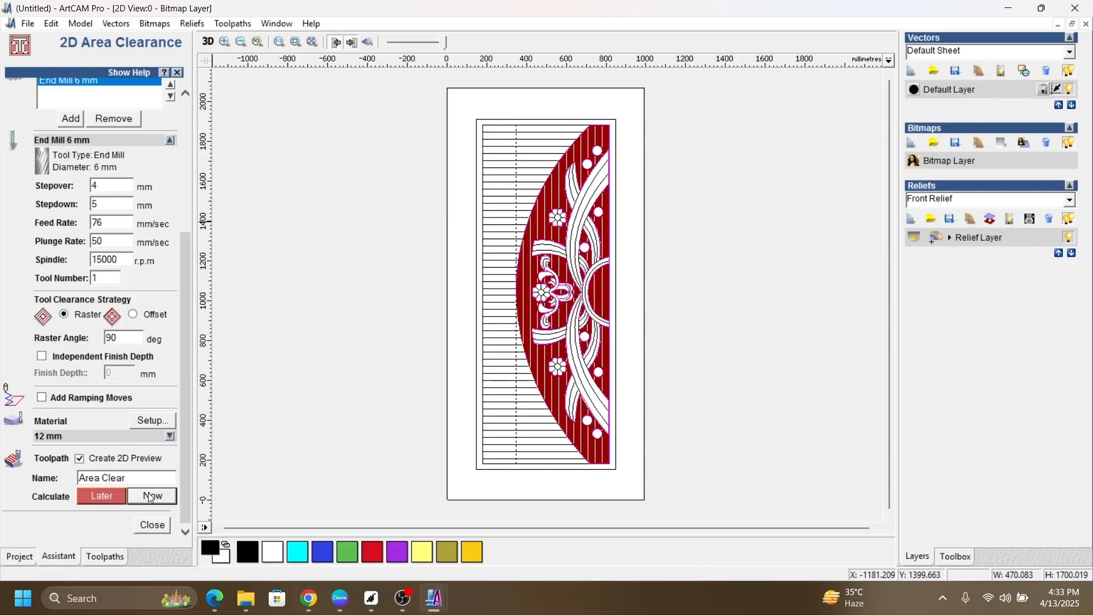
Step: Examine the calculated raster passes around the flower and leaf outlines at close range
scroll(552, 287, "up", 6)
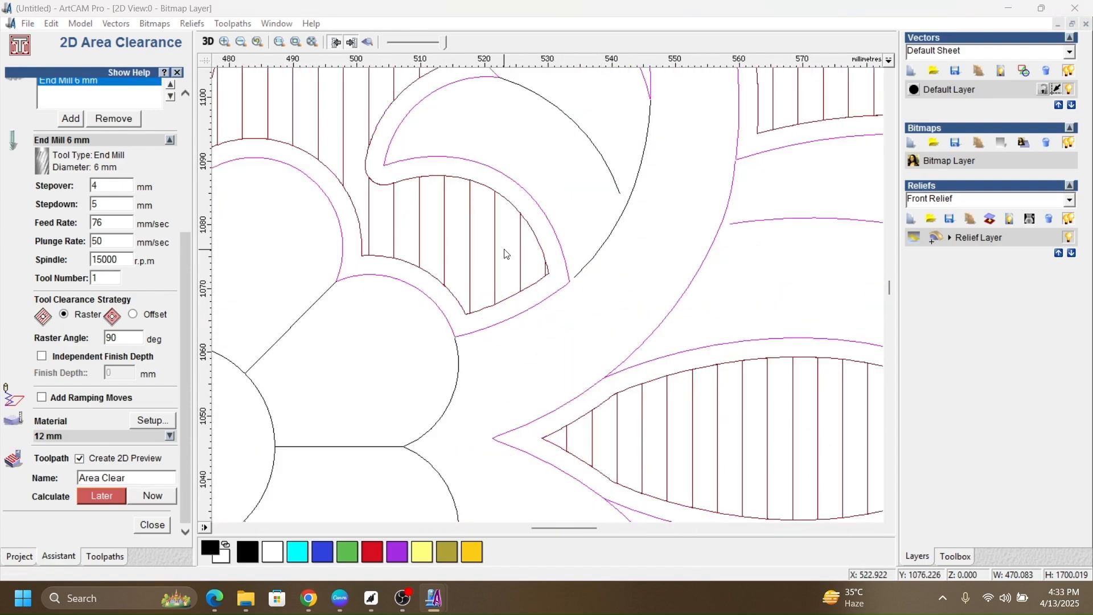
scroll(506, 253, "down", 6)
scroll(555, 246, "up", 6)
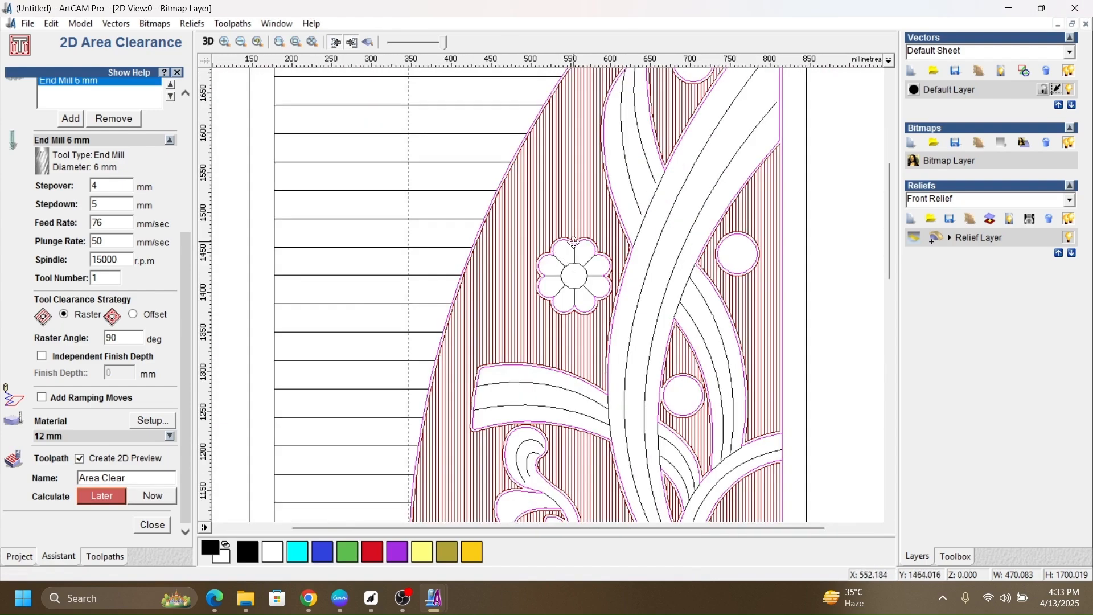
scroll(568, 245, "up", 1)
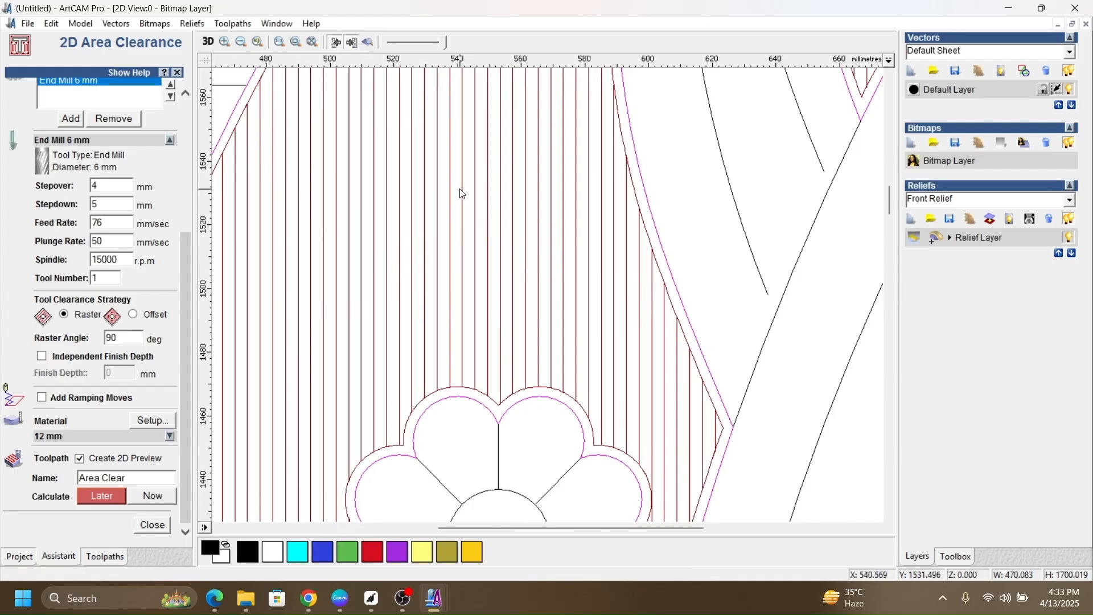
Step: Review the raster area clearance passes across the whole door panel and beside the central flower and scroll motif
scroll(508, 234, "down", 5)
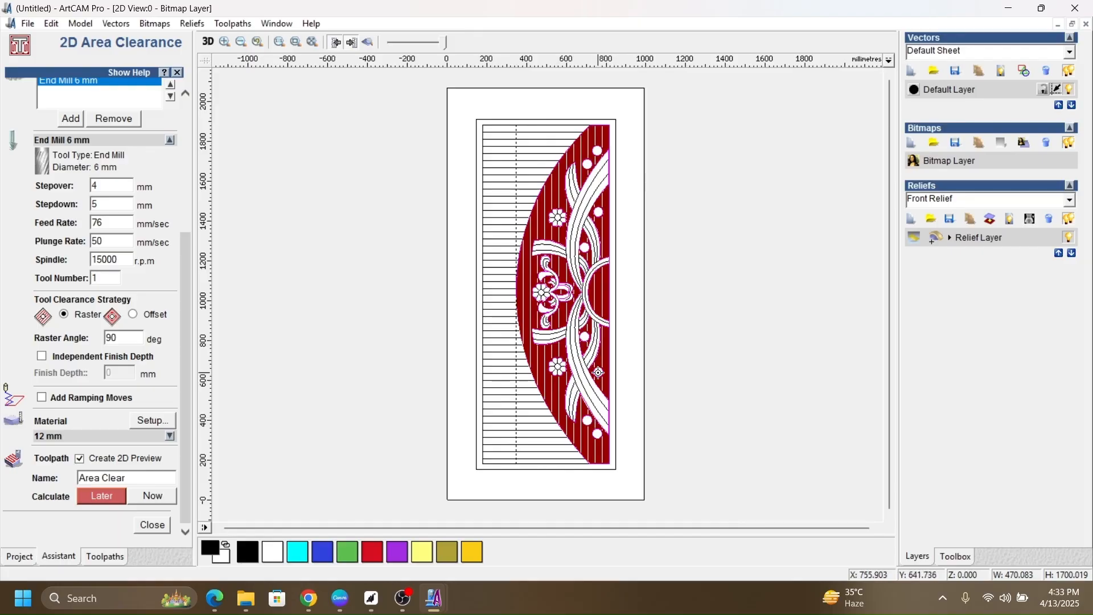
scroll(546, 339, "up", 1)
scroll(549, 302, "up", 1)
scroll(473, 234, "up", 1)
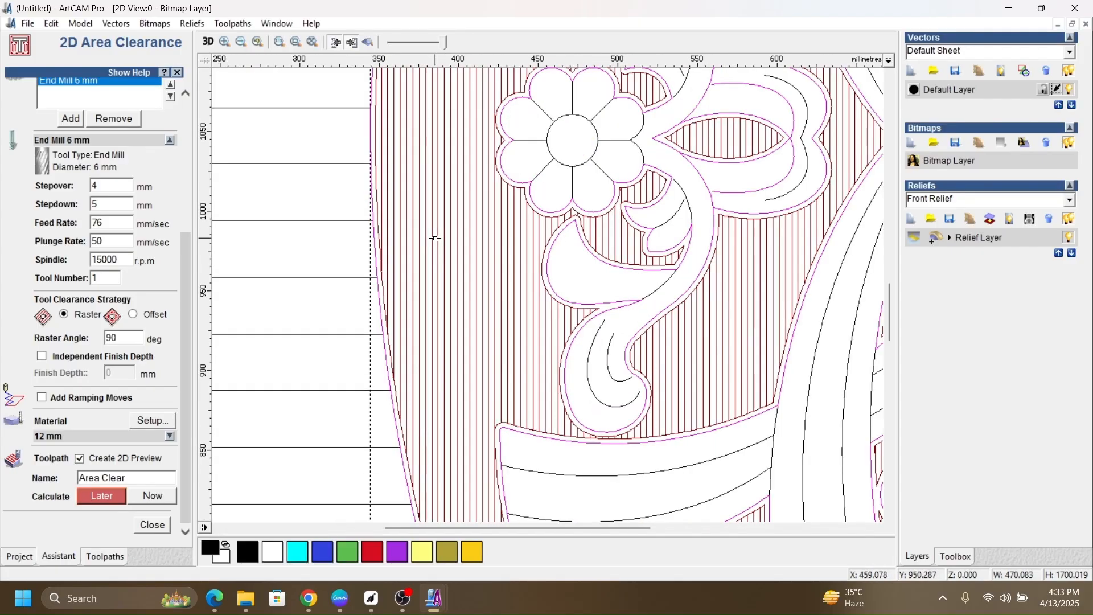
scroll(495, 233, "up", 1)
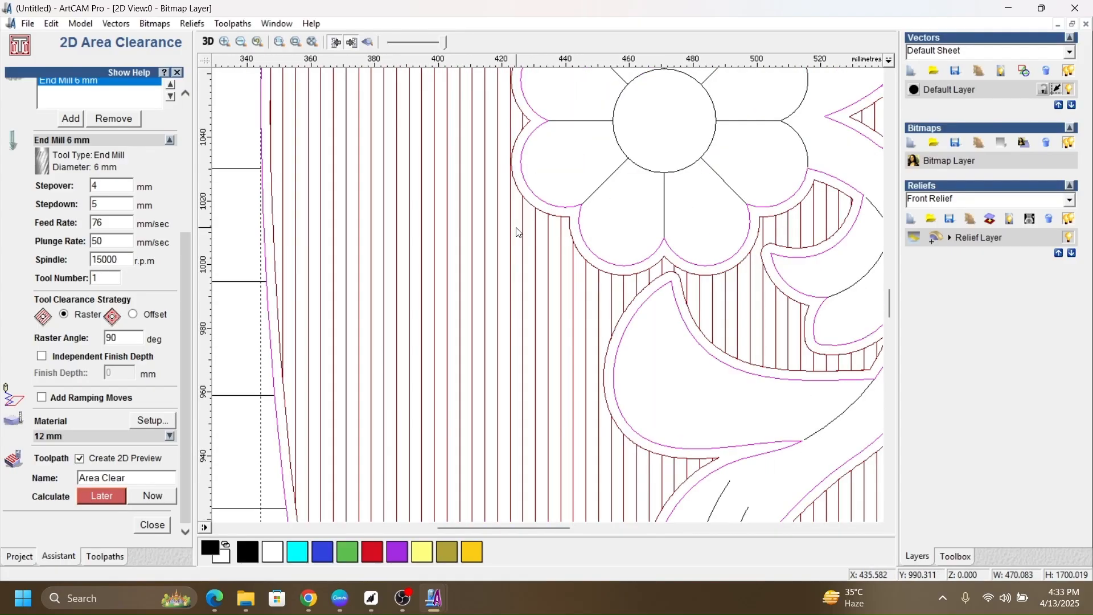
scroll(519, 232, "down", 2)
scroll(518, 231, "down", 1)
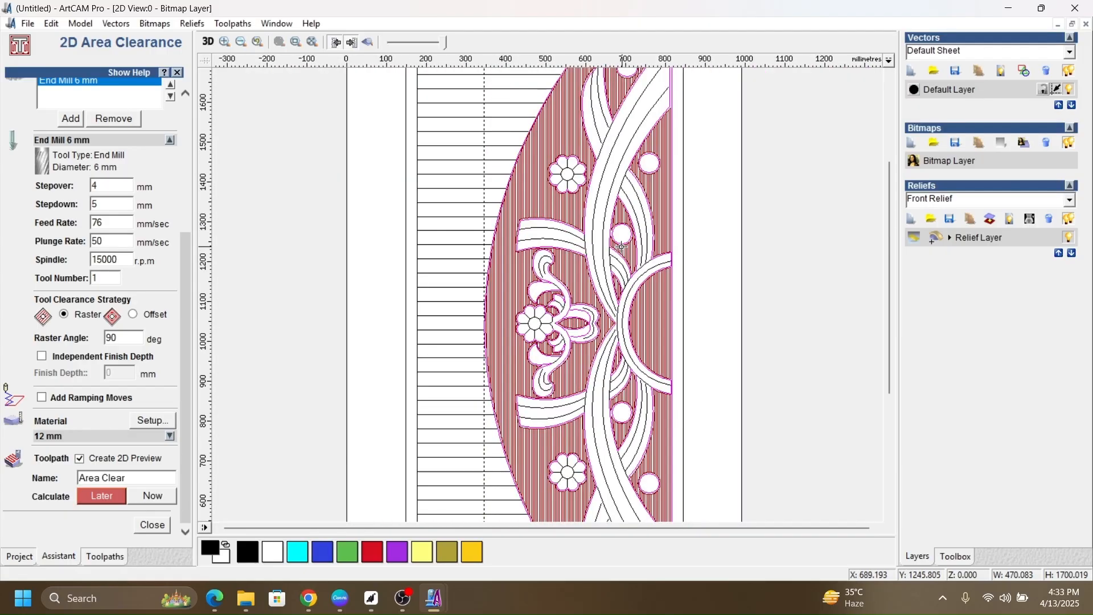
scroll(632, 311, "down", 1)
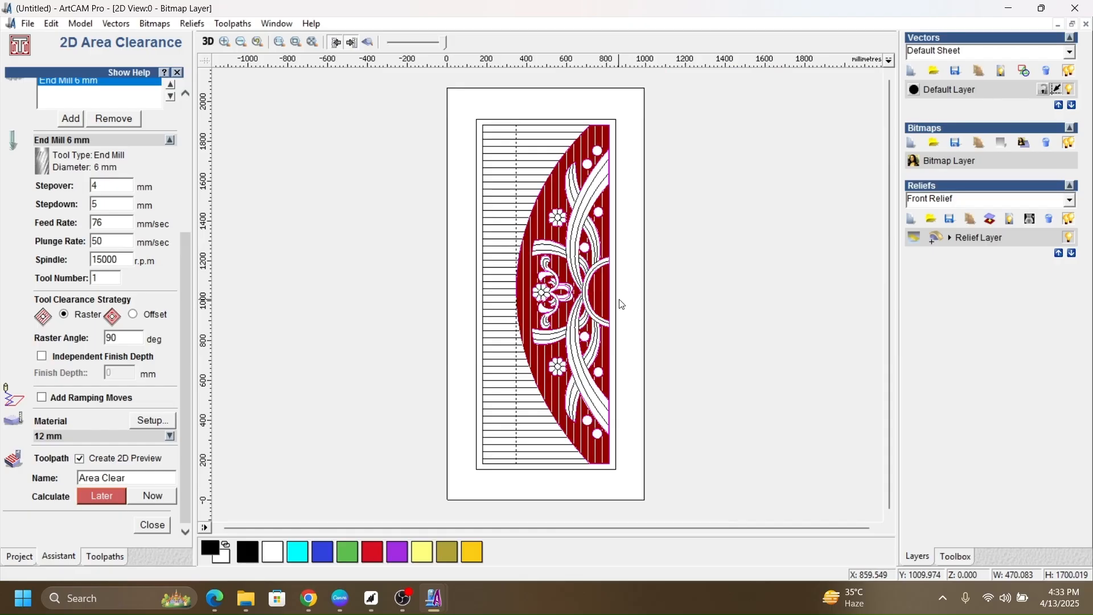
Step: Close the area clearance settings, simulate the Area Clear toolpath on the carved door in 3D, and return to the 2D view
left_click(151, 528)
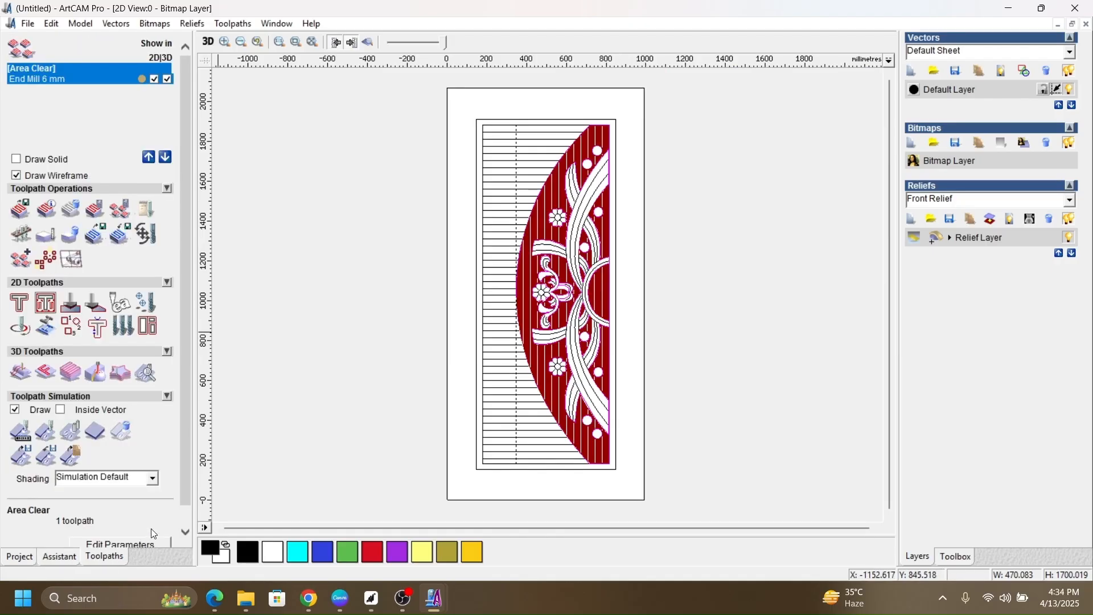
left_click(29, 434)
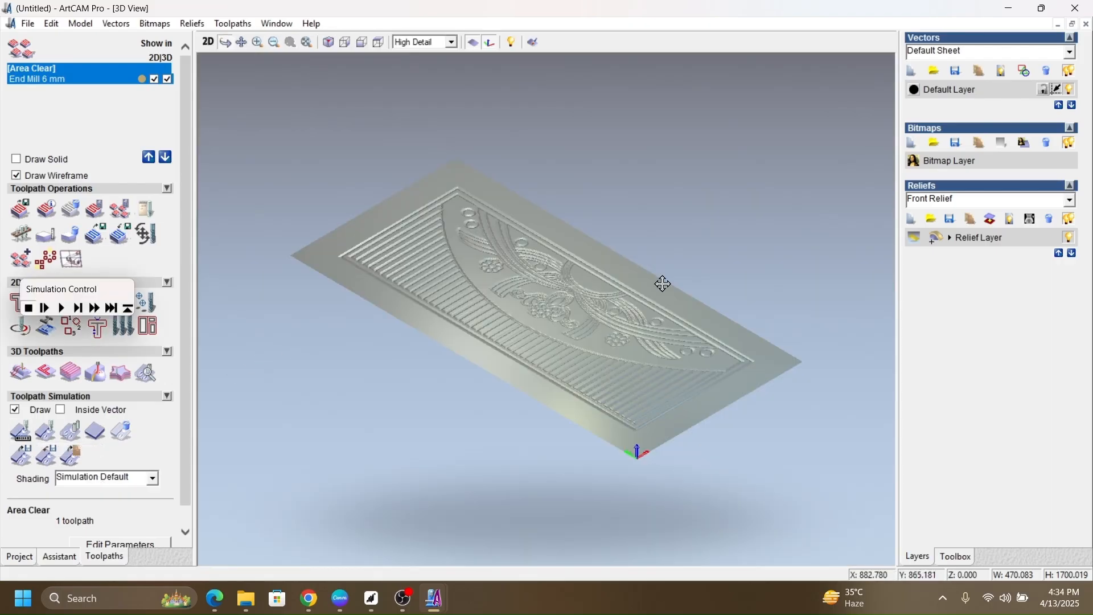
left_click_drag(651, 386, 480, 491)
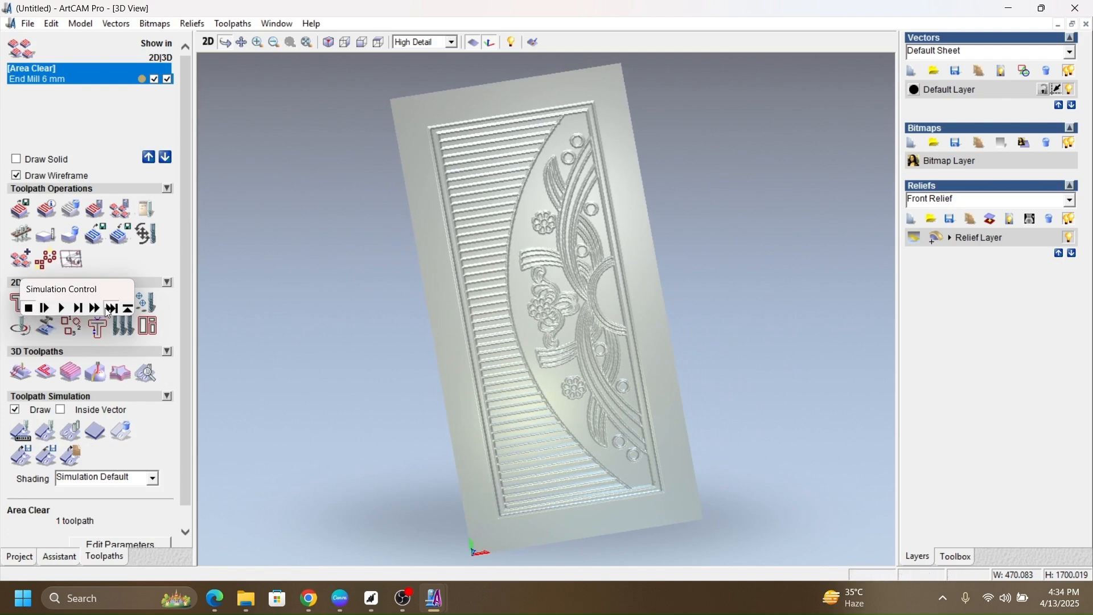
left_click(110, 309)
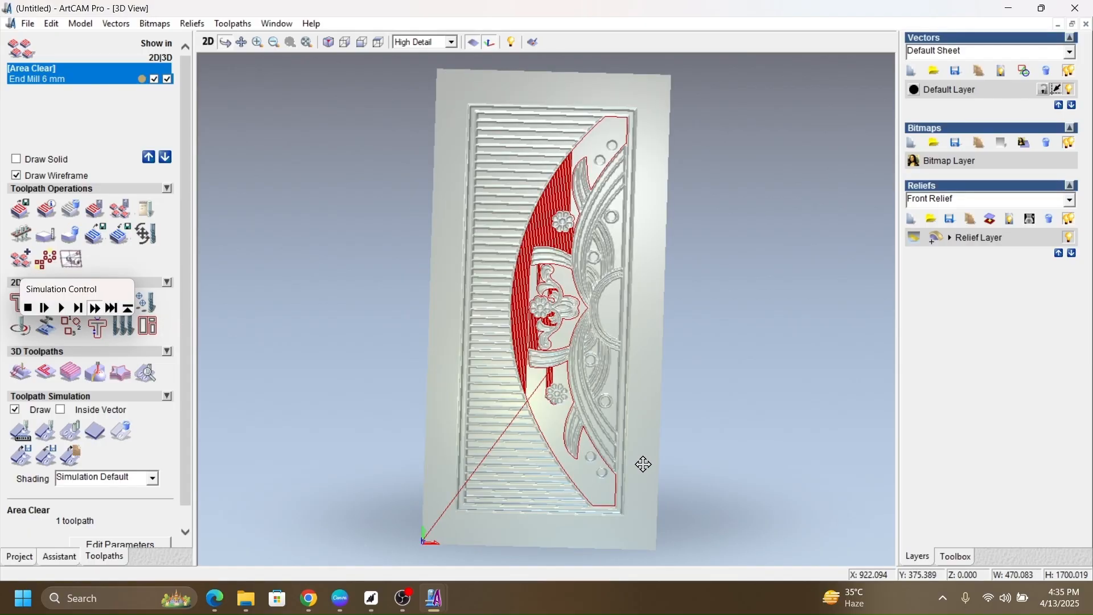
mouse_move(644, 464)
left_mouse_down()
mouse_move(610, 456)
mouse_move(630, 455)
mouse_move(598, 472)
mouse_move(624, 522)
left_mouse_up()
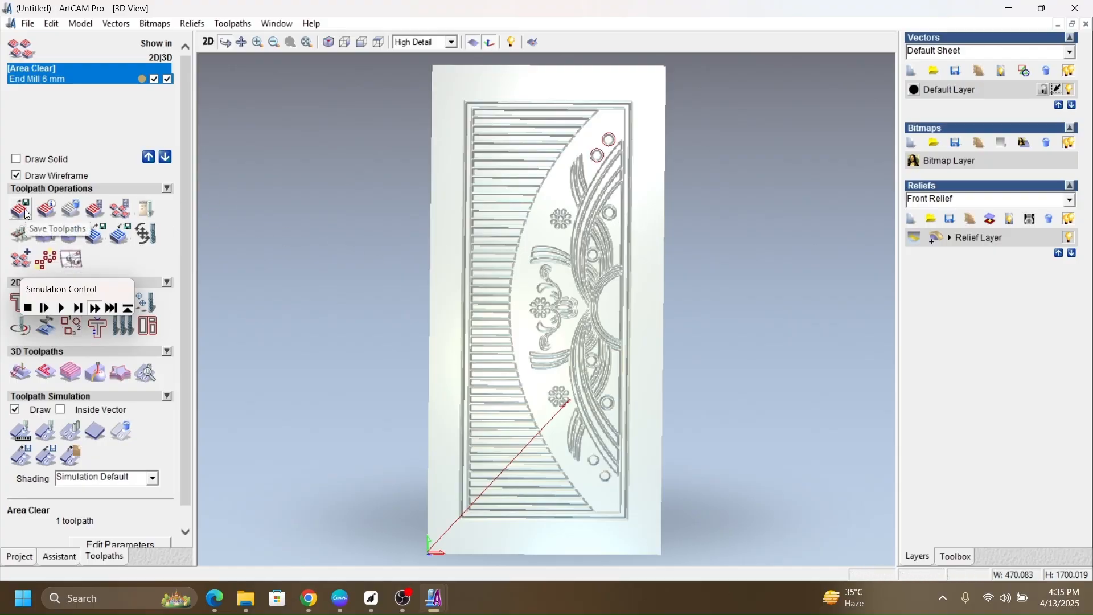
key("F2")
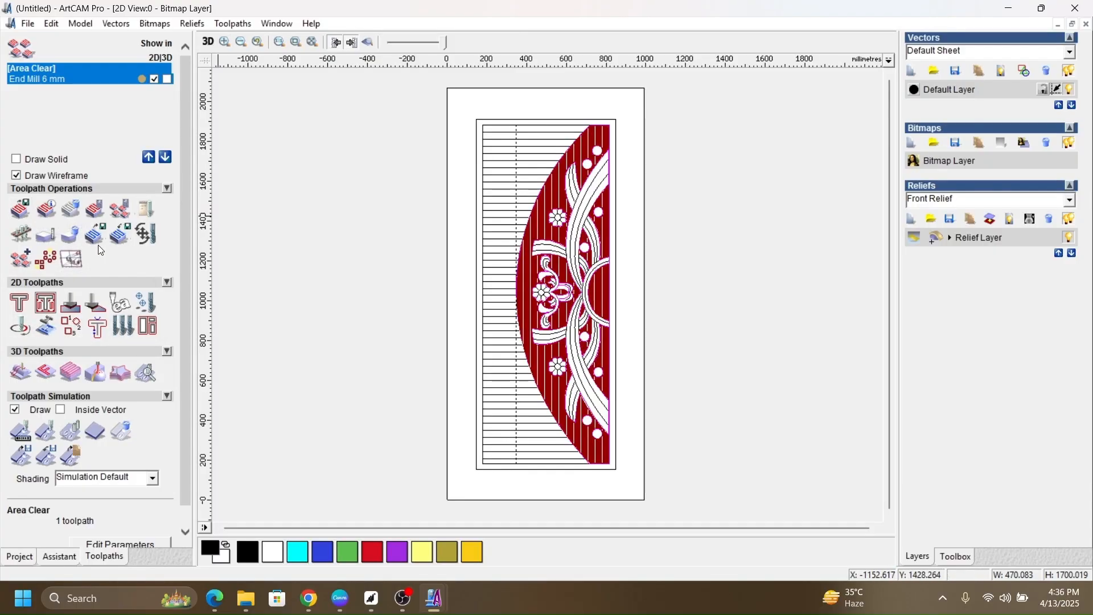
Step: Save the Area Clear - End Mill 6 mm toolpath as Jomin in G-Code (mm) (*.tap) format in the Toolpaths folder
left_click(21, 210)
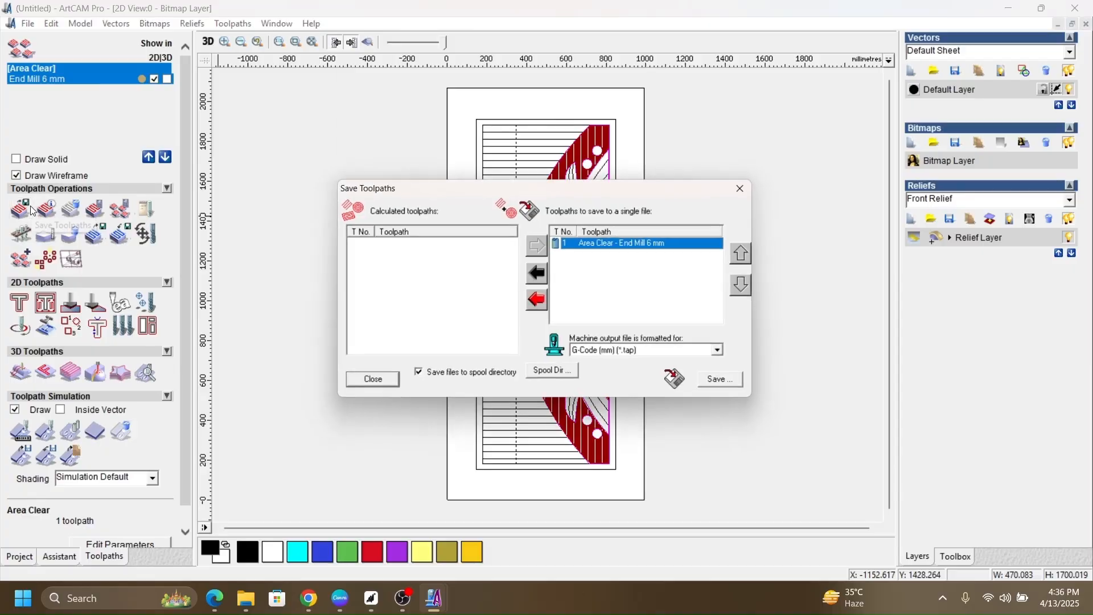
left_click(736, 386)
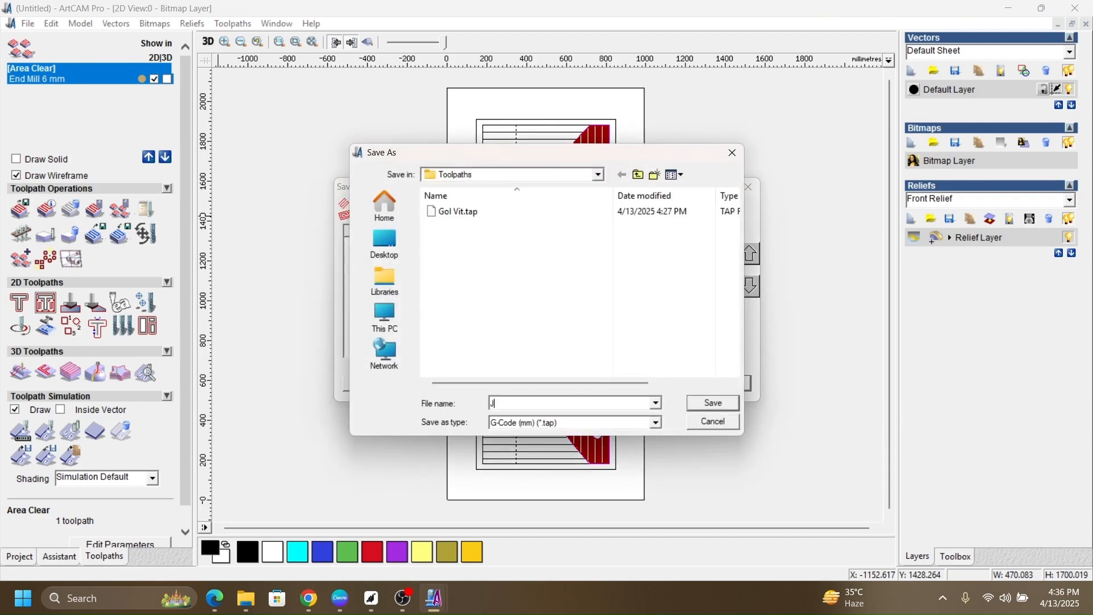
type("Jomin")
left_click(724, 406)
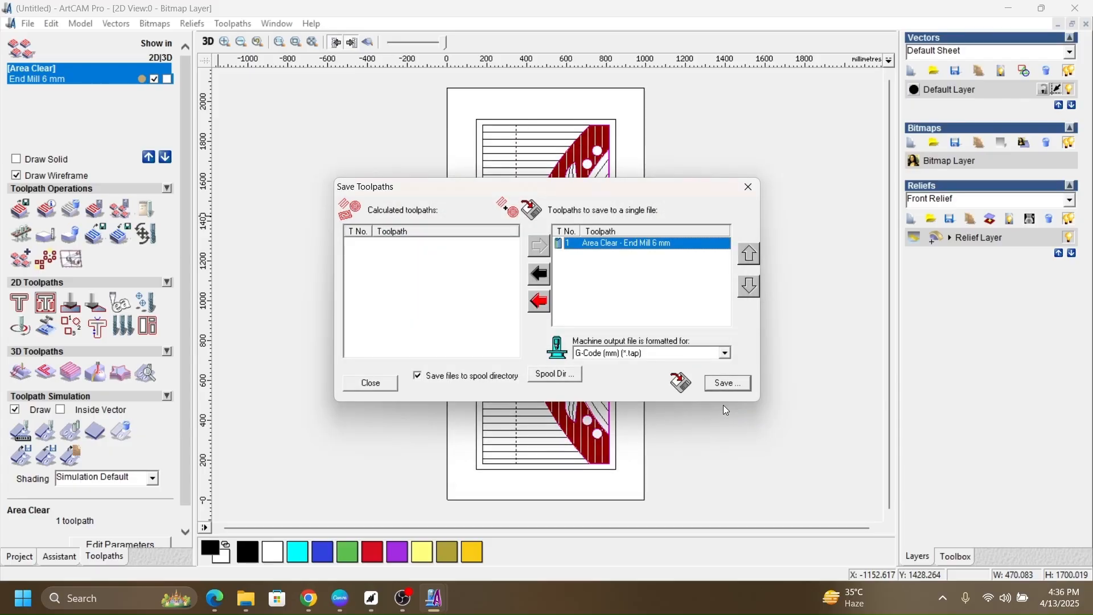
left_click(748, 192)
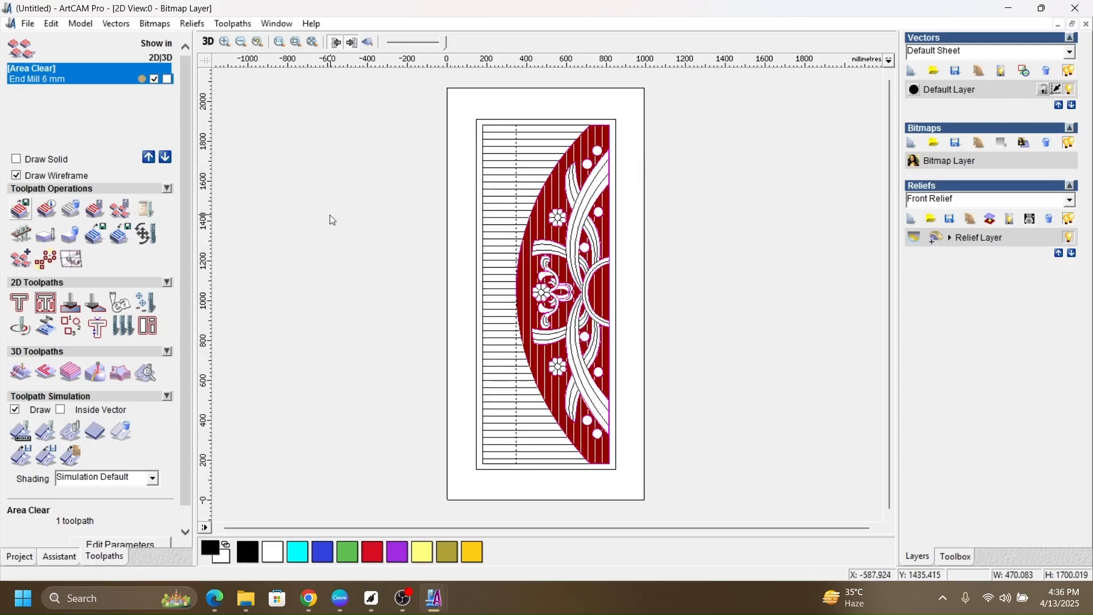
Step: Delete the Area Clear toolpath and return to the vector editing tools with the whole door in view
left_click(71, 210)
left_click(59, 556)
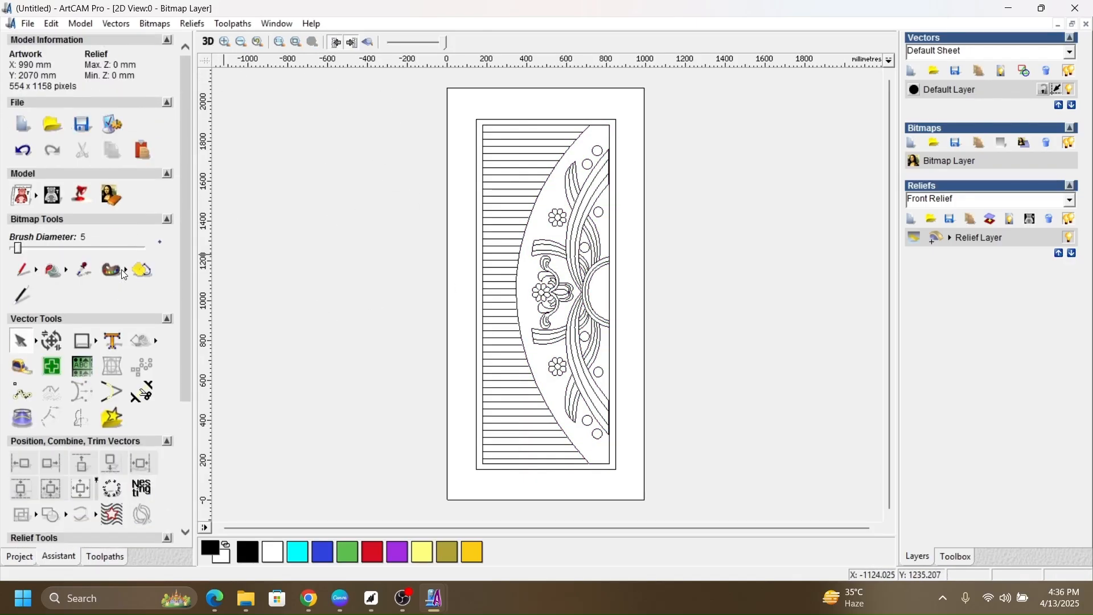
scroll(547, 150, "up", 2)
scroll(691, 207, "down", 7)
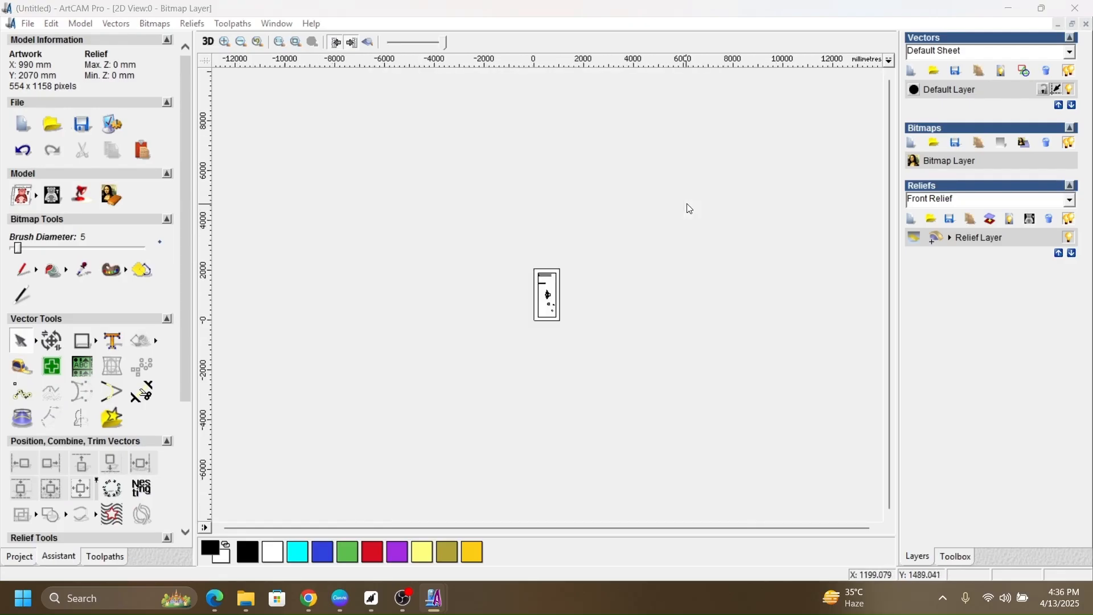
scroll(564, 241, "up", 2)
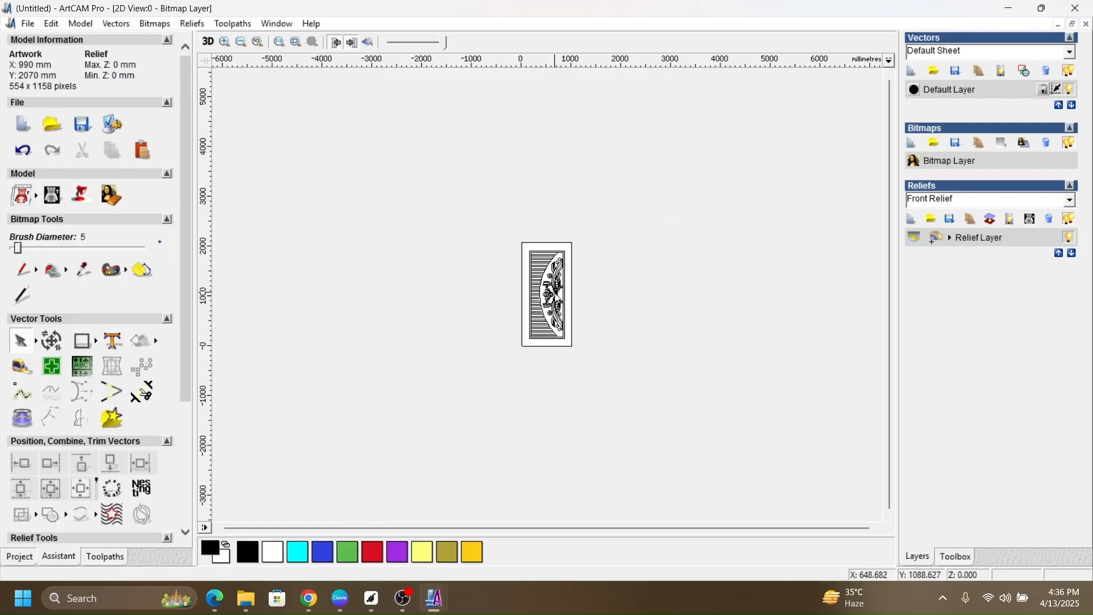
scroll(554, 293, "up", 4)
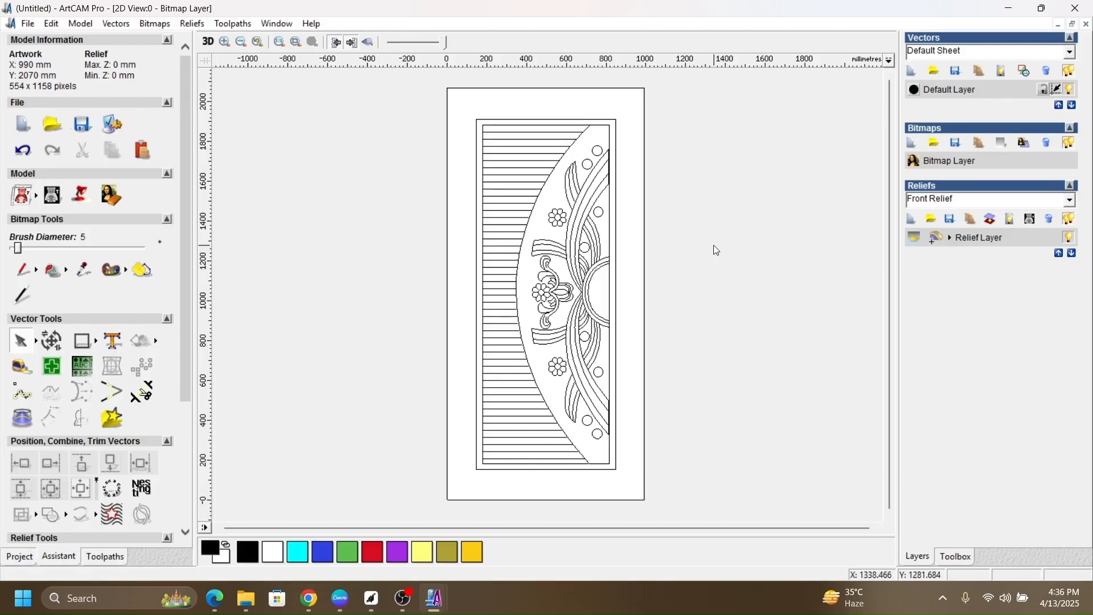